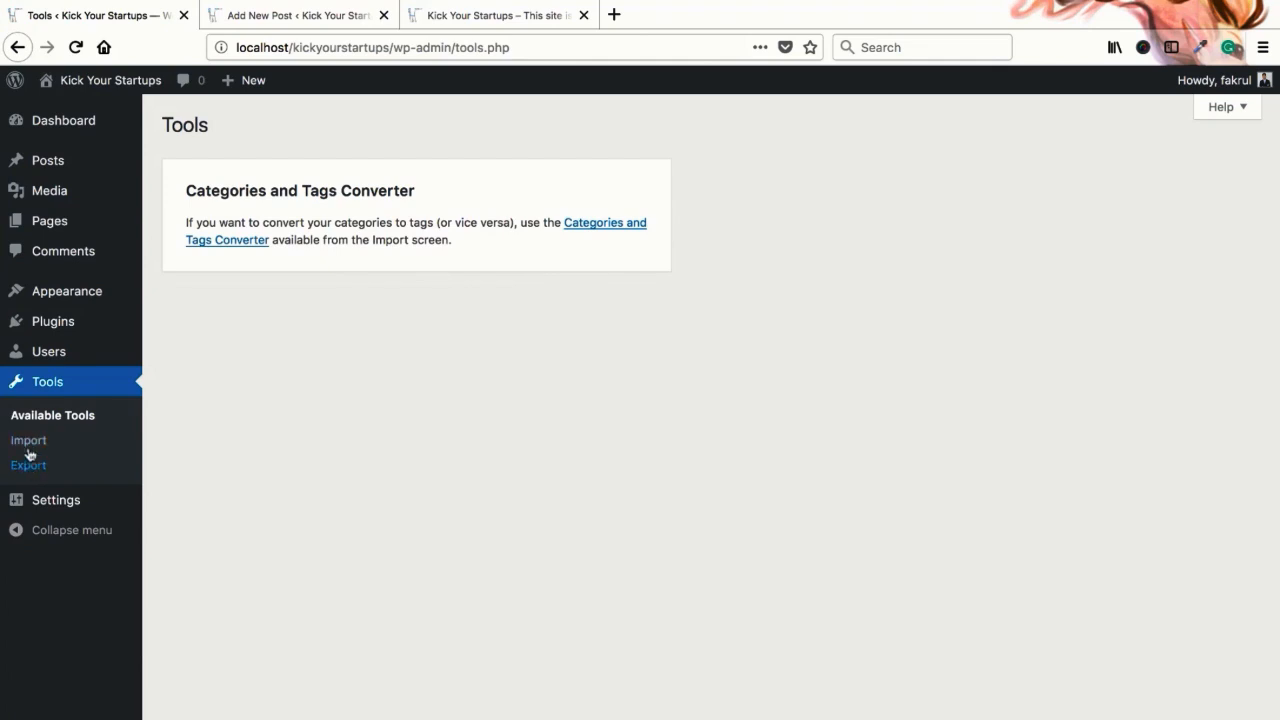
Install the Categories and Tags Converter importer, activate it, and review the PHP warnings on the Plugins page
{"action": "left_click", "coordinate": [29, 446]}
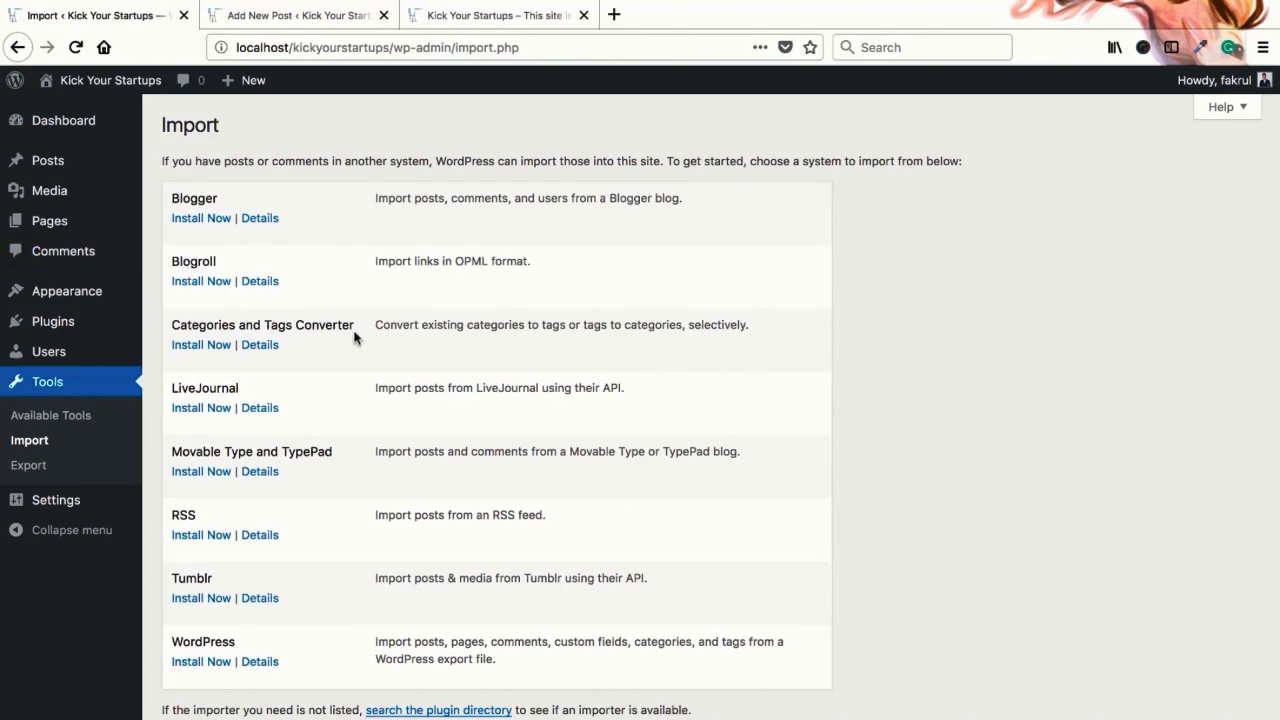
{"action": "mouse_move", "coordinate": [104, 163]}
{"action": "left_click", "coordinate": [200, 344]}
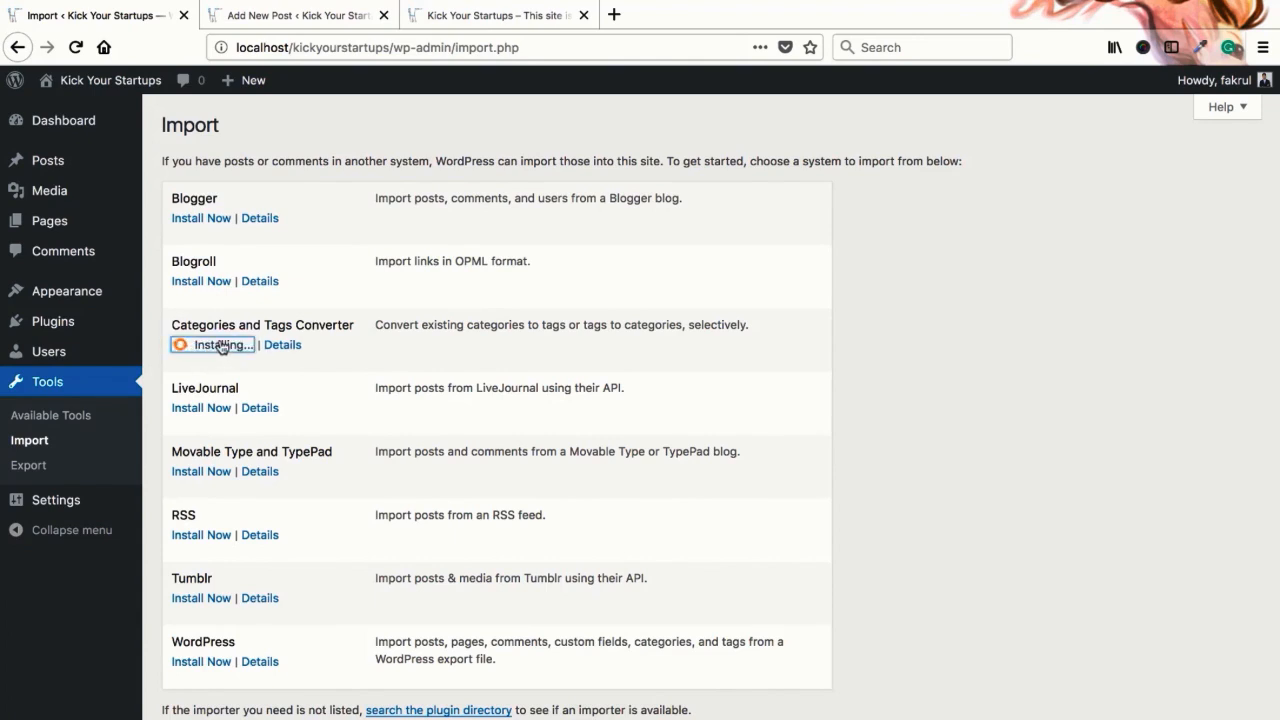
{"action": "mouse_move", "coordinate": [108, 323]}
{"action": "left_click", "coordinate": [194, 392]}
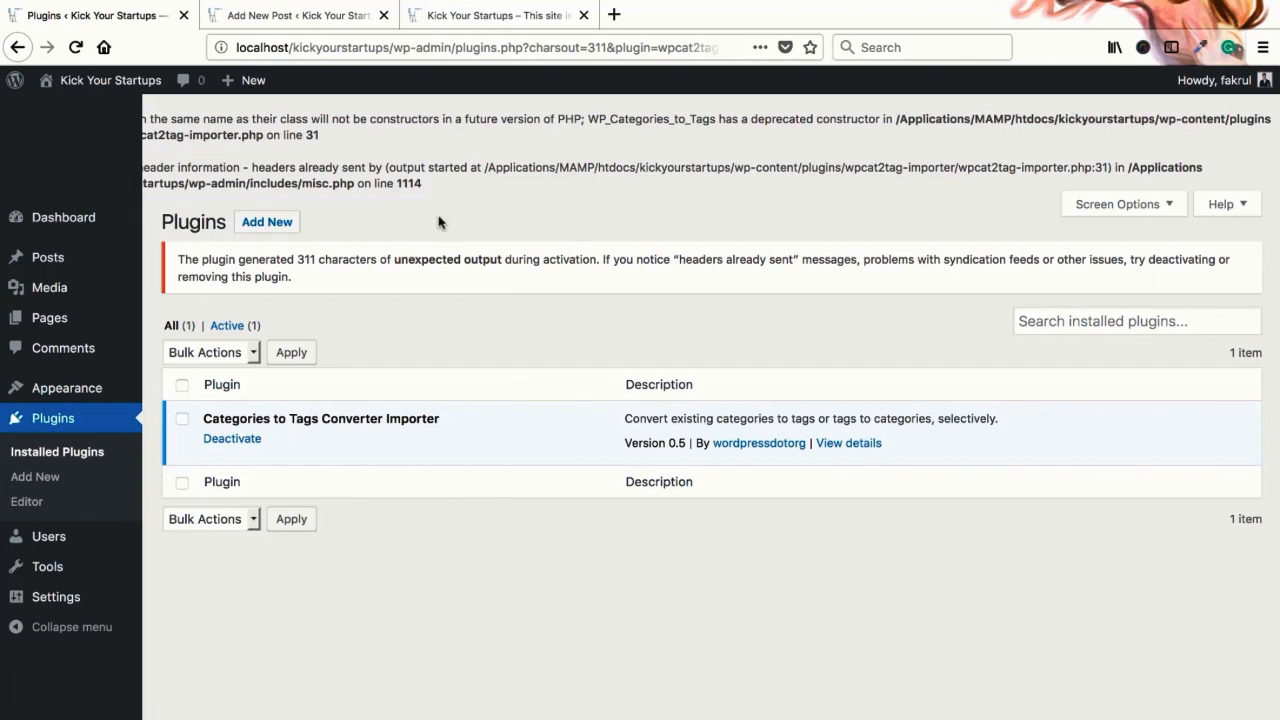
{"action": "left_click_drag", "start_coordinate": [424, 193], "coordinate": [294, 118]}
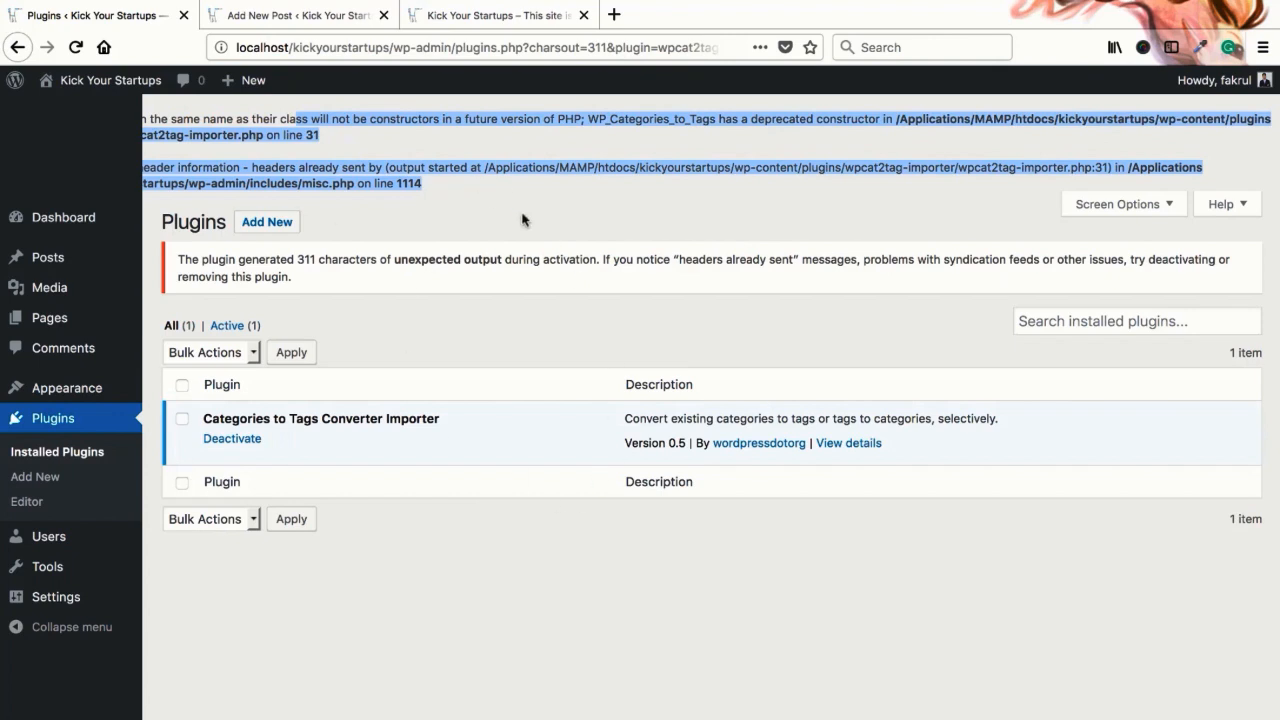
{"action": "left_click", "coordinate": [450, 212]}
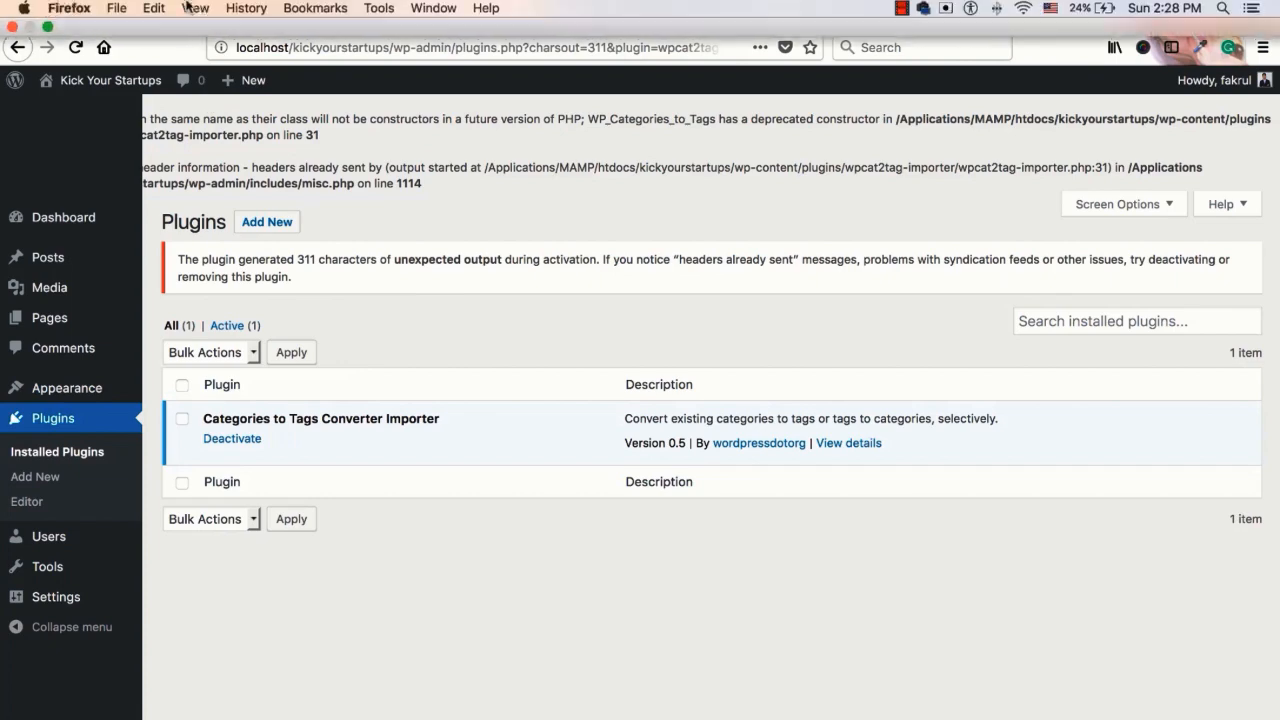
Leave the full-screen browser and open wp-config.php from the kickyourstartups folder inside htdocs in the code editor
{"action": "left_click", "coordinate": [48, 30]}
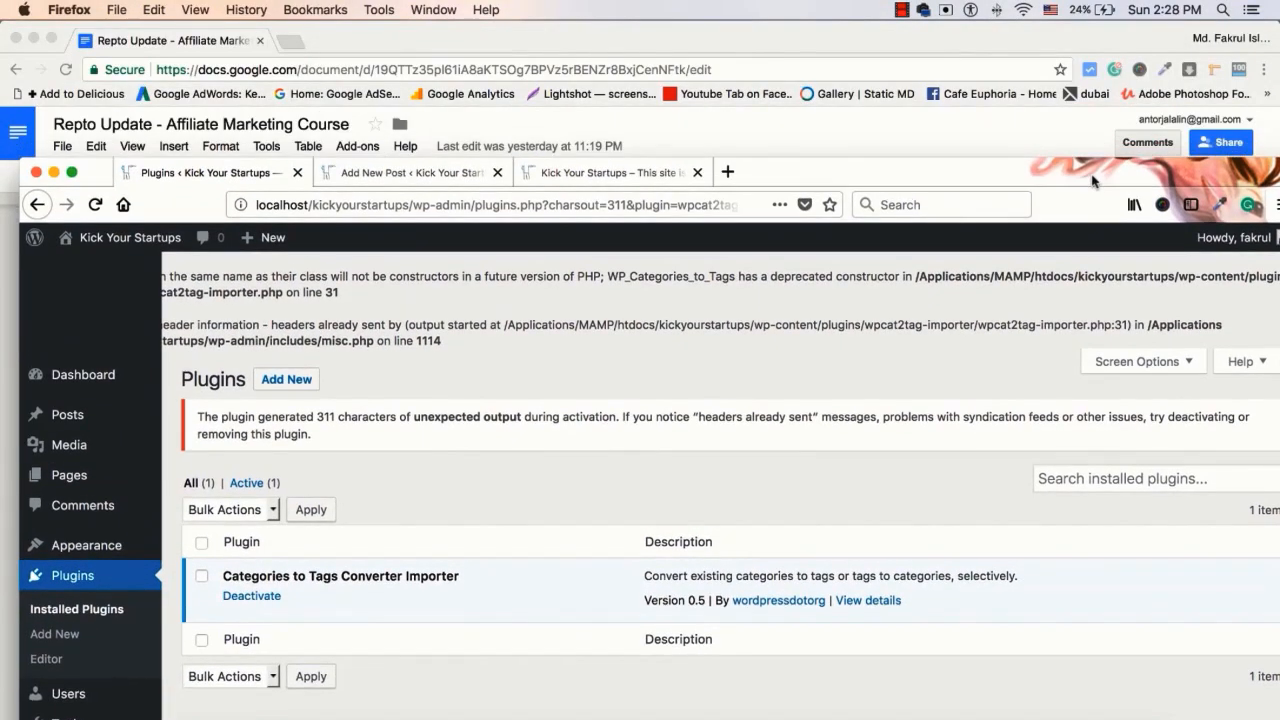
{"action": "left_click", "coordinate": [35, 39]}
{"action": "double_click", "coordinate": [1141, 60]}
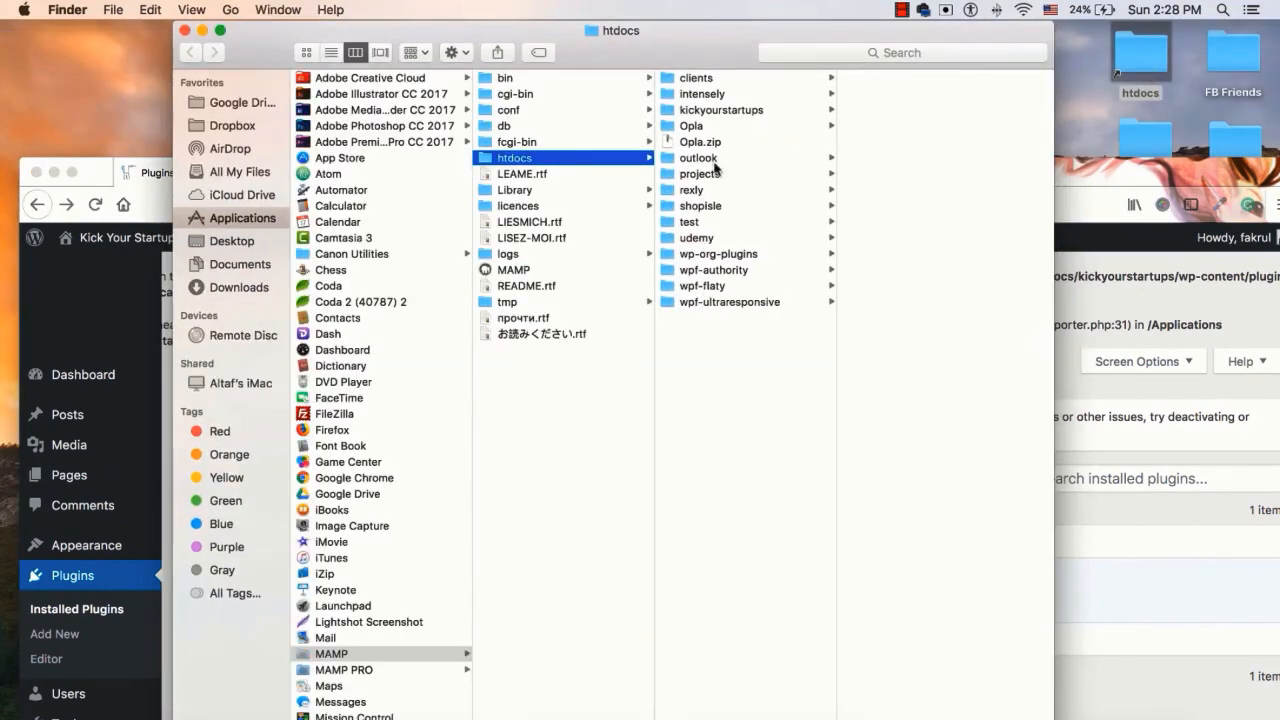
{"action": "left_click", "coordinate": [720, 111]}
{"action": "left_click_drag", "start_coordinate": [799, 40], "coordinate": [708, 43]}
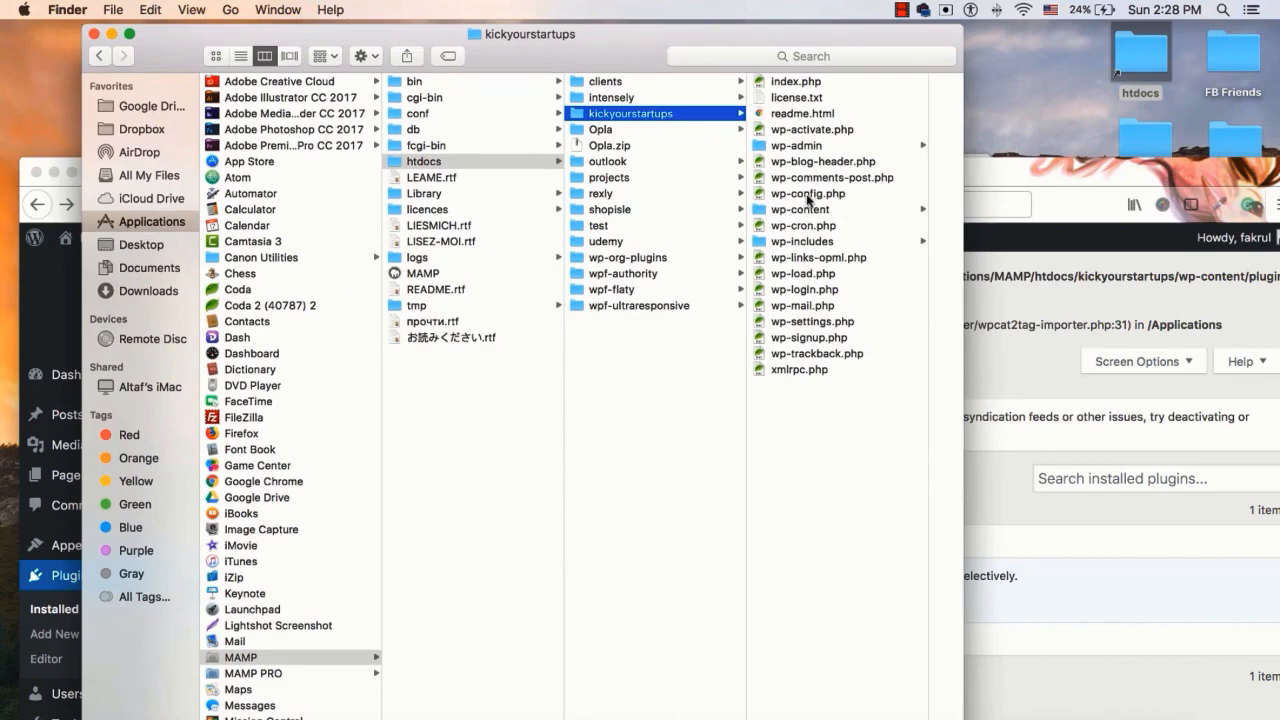
{"action": "left_click", "coordinate": [808, 195]}
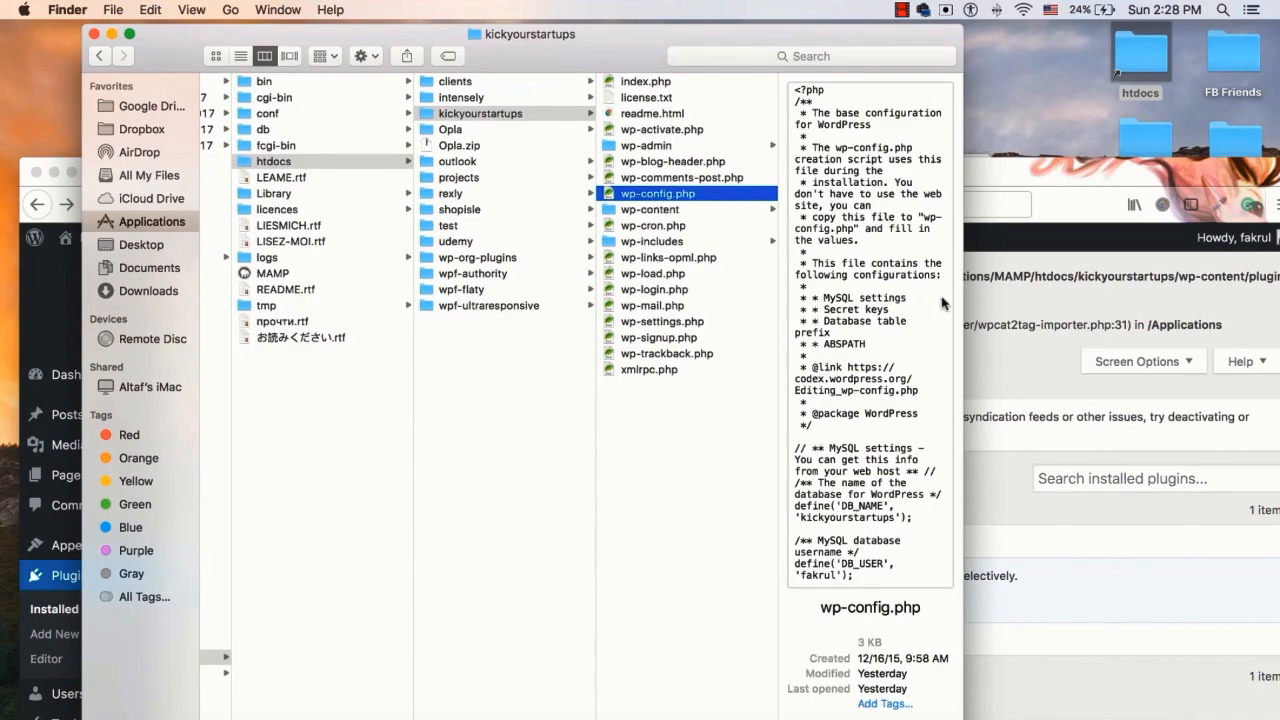
{"action": "double_click", "coordinate": [650, 199]}
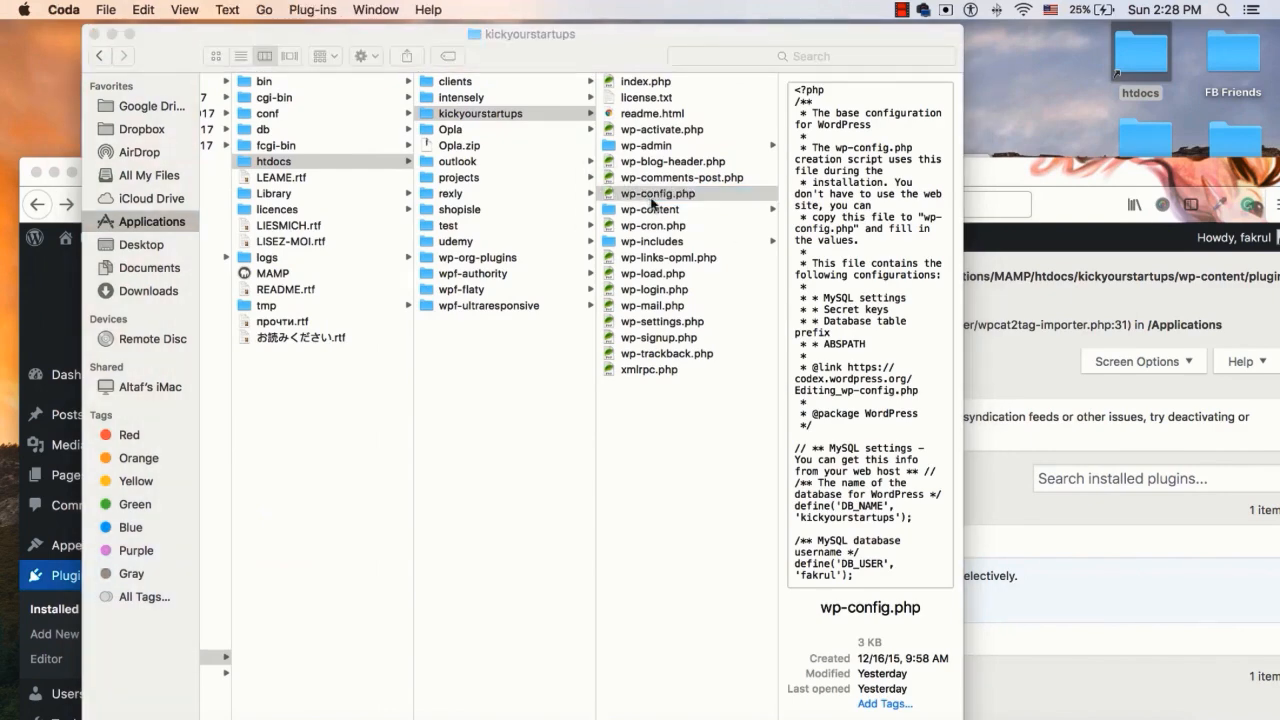
Set WP_DEBUG to false in wp-config.php and save the file
{"action": "scroll", "coordinate": [357, 433], "scroll_direction": "down", "scroll_amount": 15}
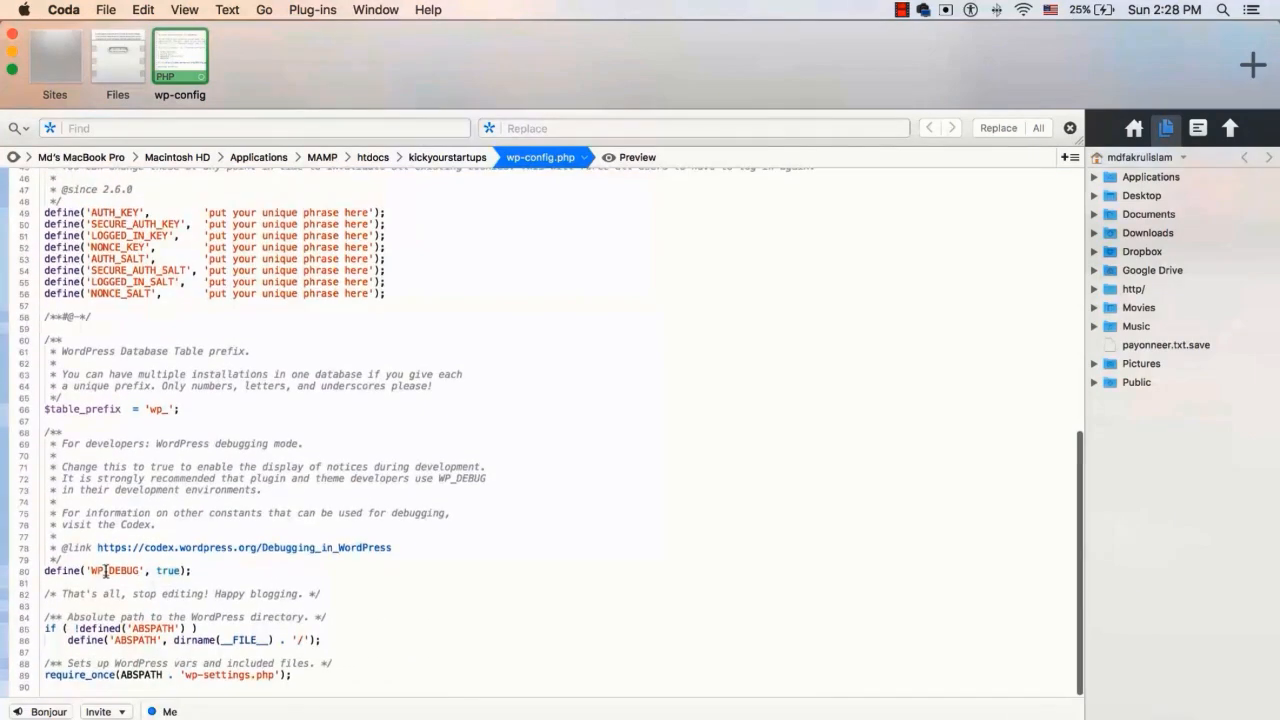
{"action": "double_click", "coordinate": [160, 571]}
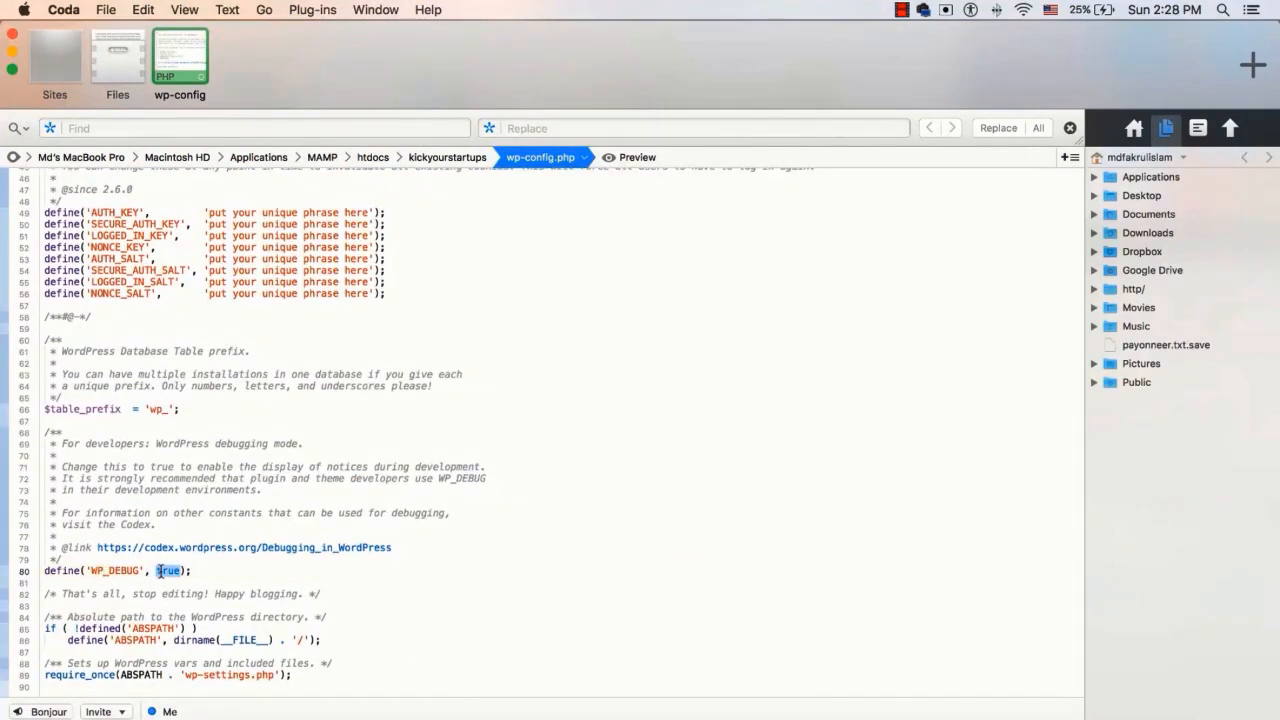
{"action": "type", "text": "false"}
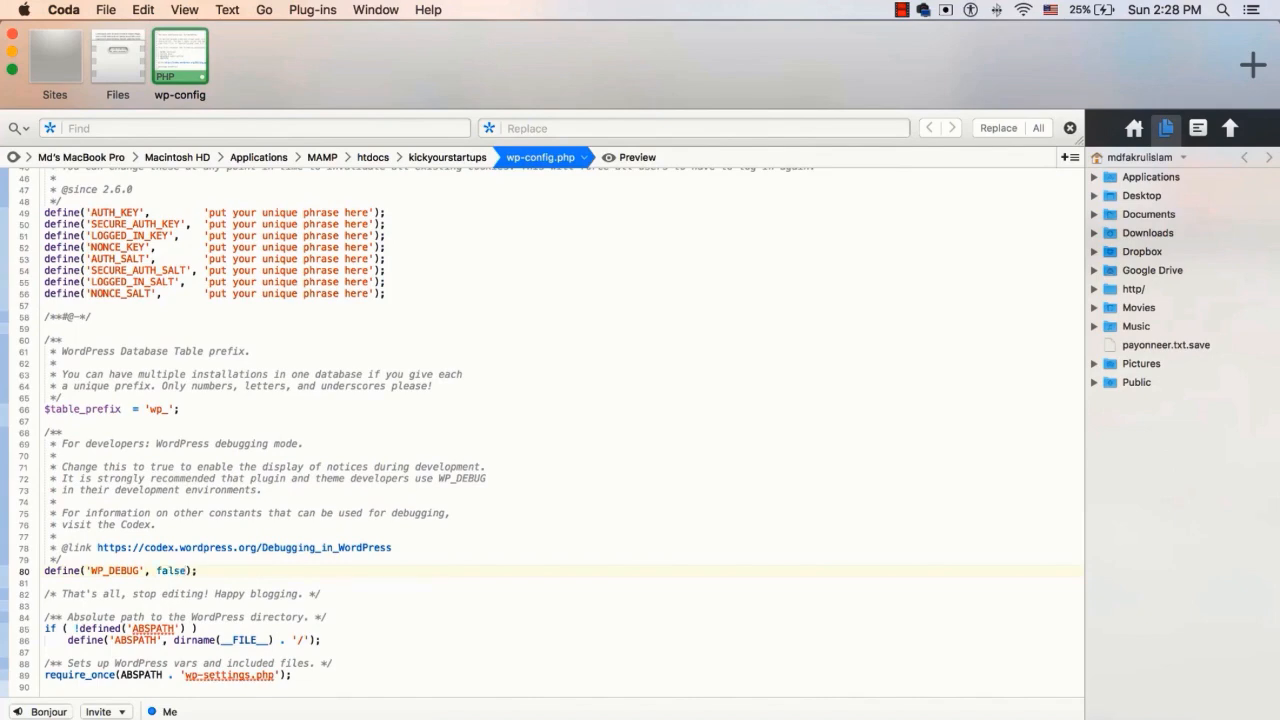
{"action": "key", "text": "super+s"}
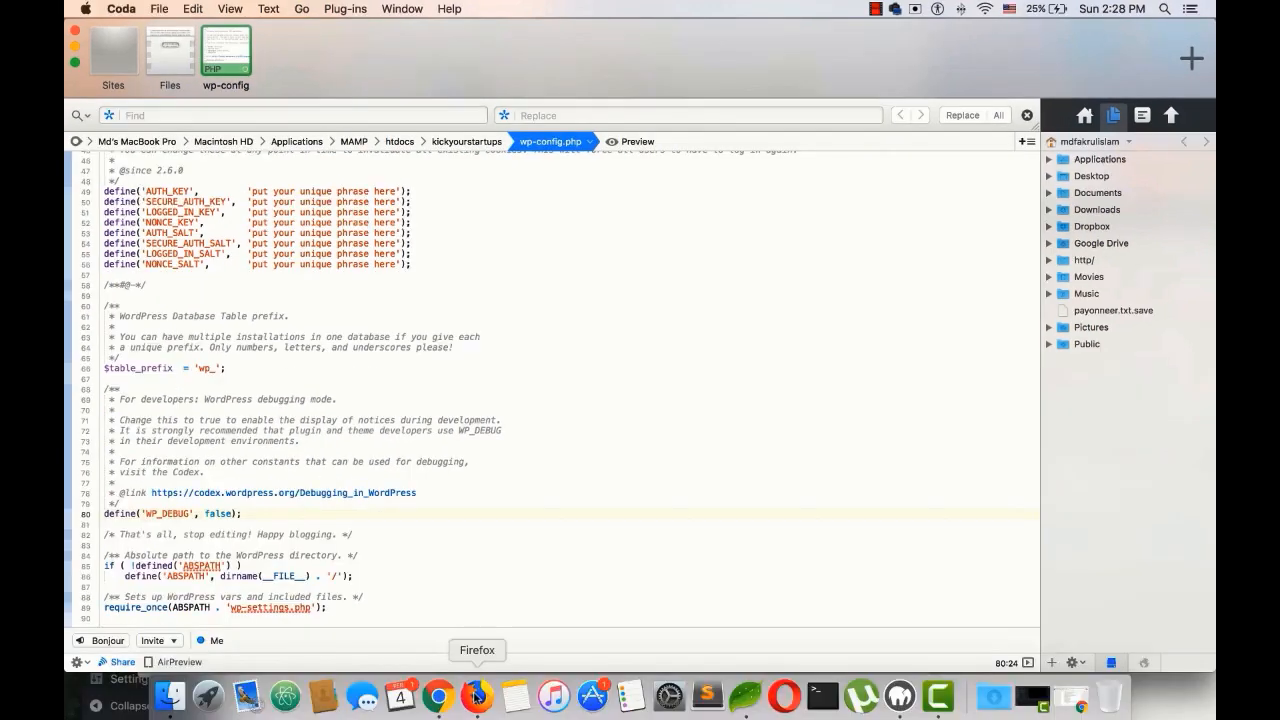
Switch to Firefox and reload the Installed Plugins page to check the page with debugging off
{"action": "left_click", "coordinate": [459, 690]}
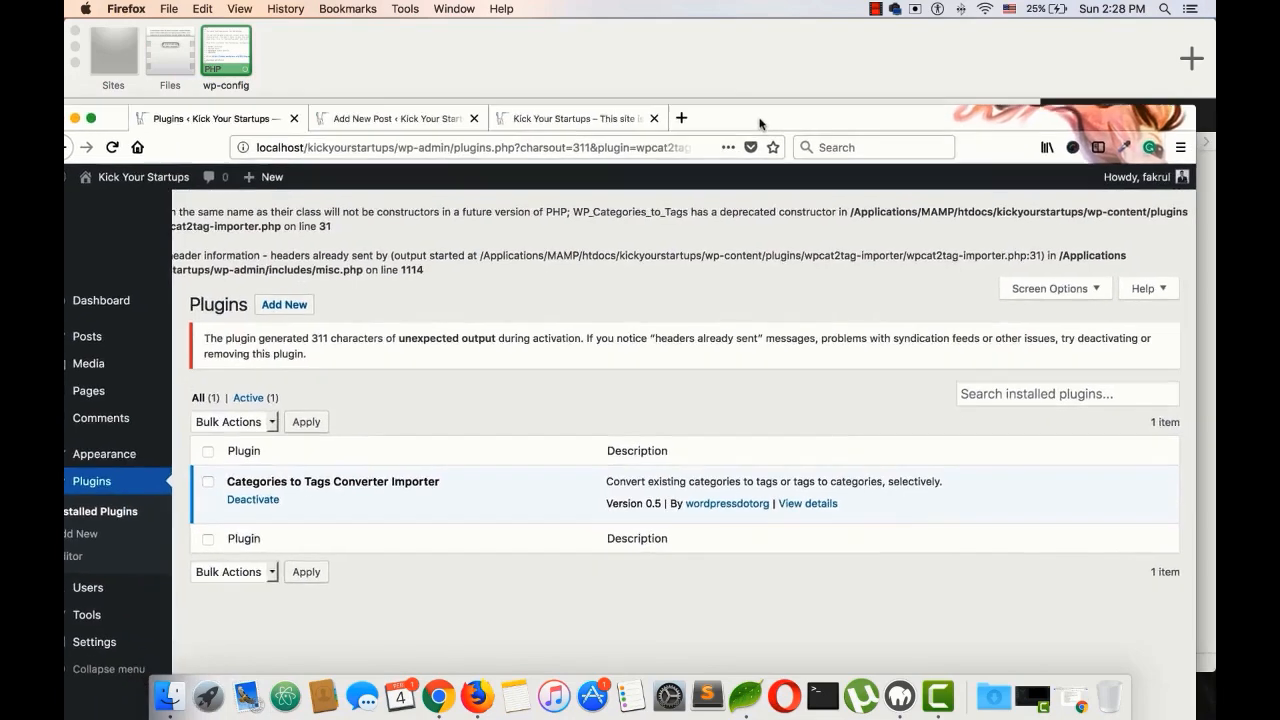
{"action": "left_click_drag", "start_coordinate": [800, 159], "coordinate": [764, 43]}
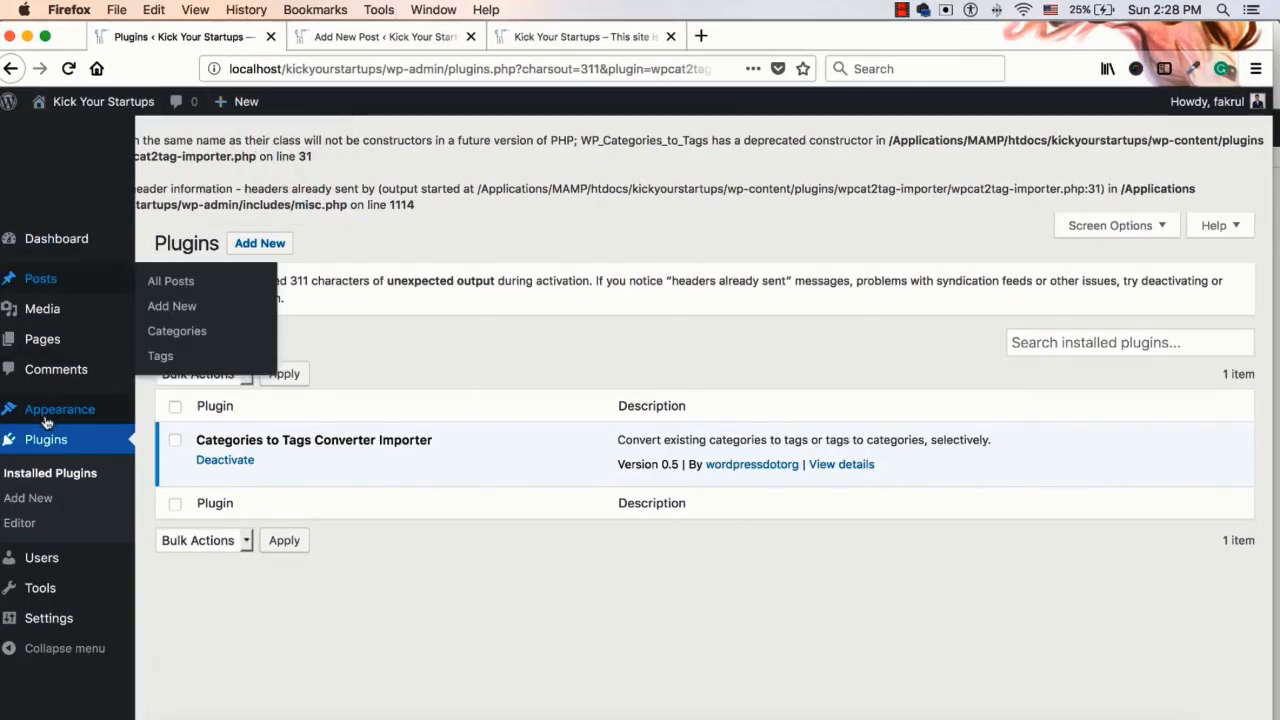
{"action": "left_click", "coordinate": [40, 477]}
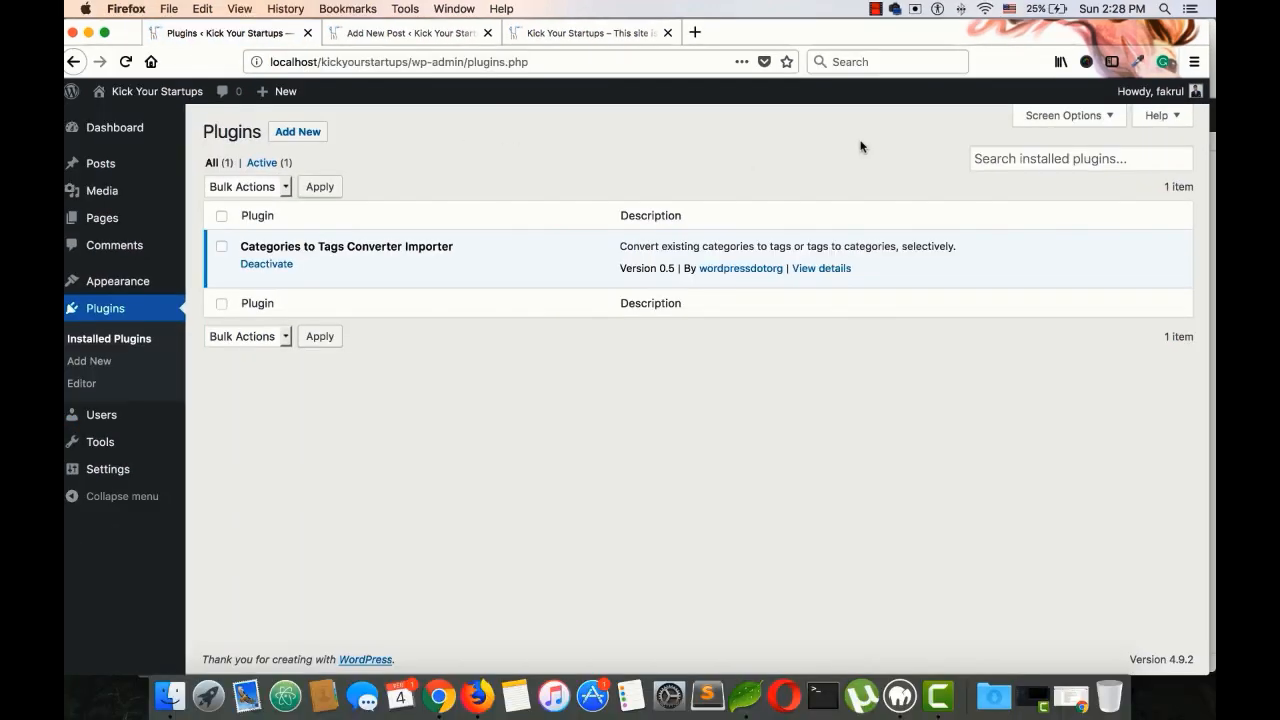
Switch back to Coda and set WP_DEBUG to true in wp-config.php
{"action": "left_click", "coordinate": [745, 697]}
{"action": "double_click", "coordinate": [222, 513]}
{"action": "type", "text": "tru"}
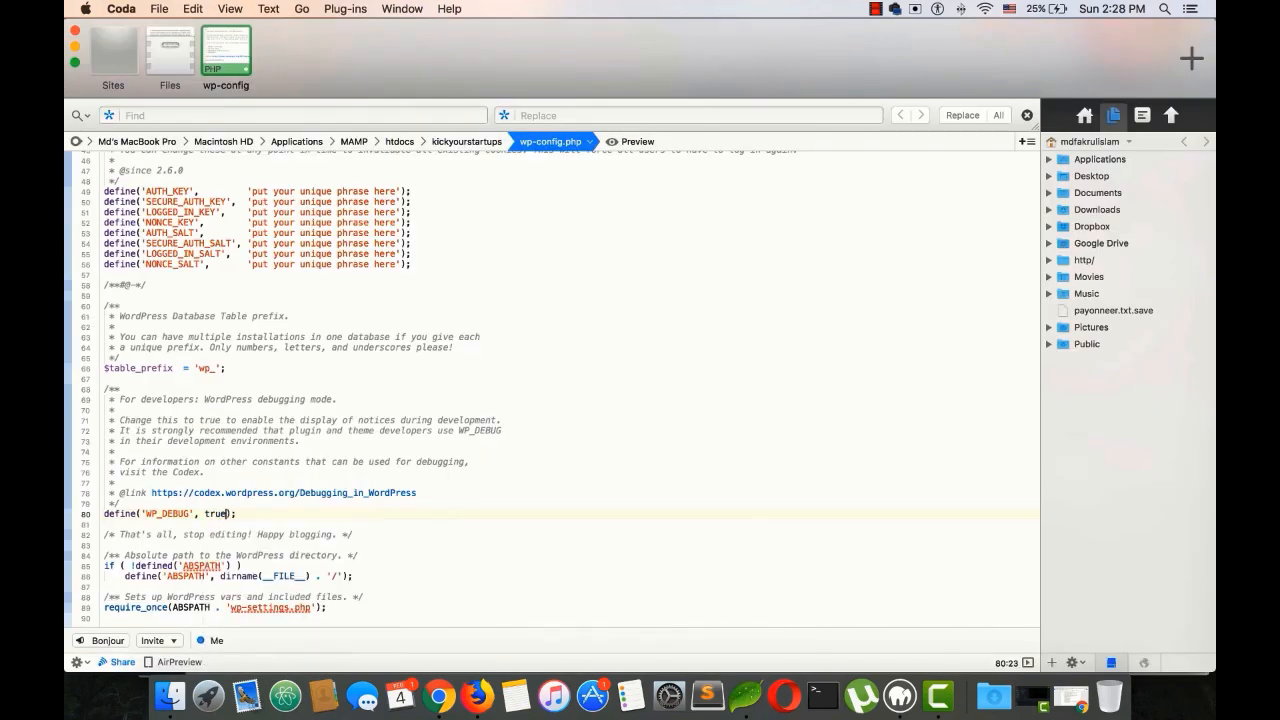
Return to Firefox, reload the Installed Plugins page and examine the debug messages above the plugin list
{"action": "left_click", "coordinate": [477, 697]}
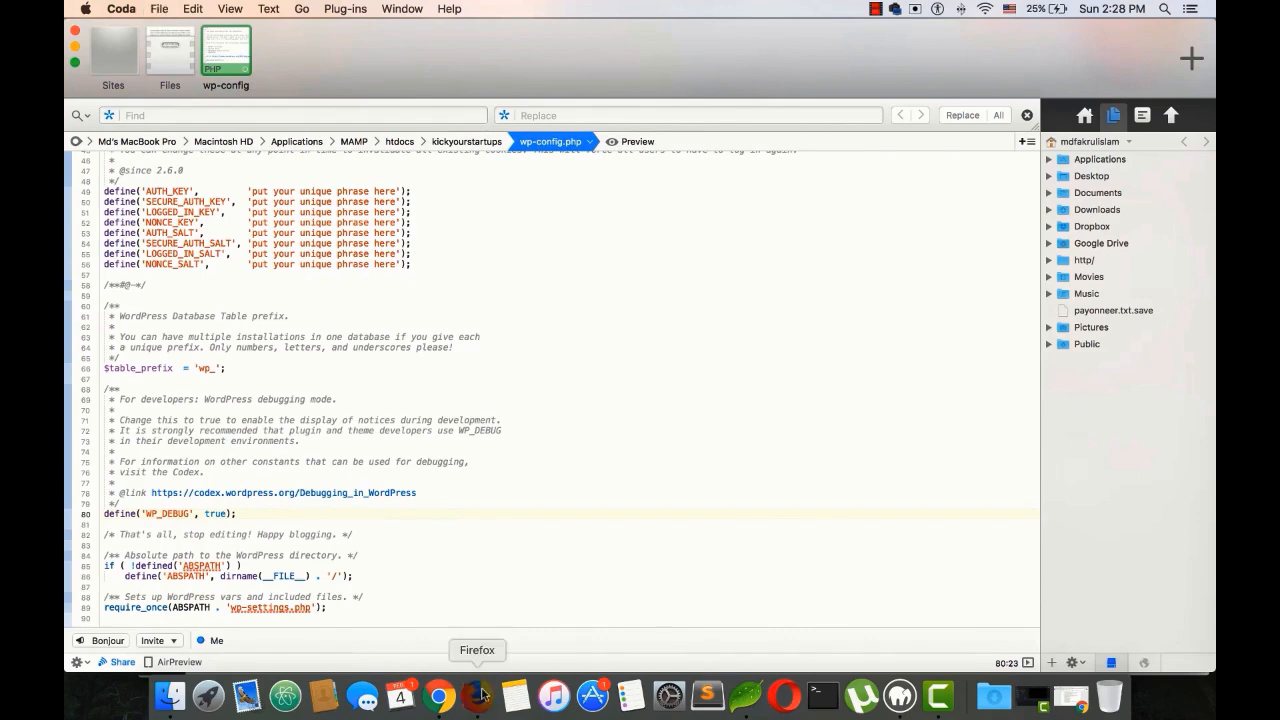
{"action": "left_click", "coordinate": [79, 341]}
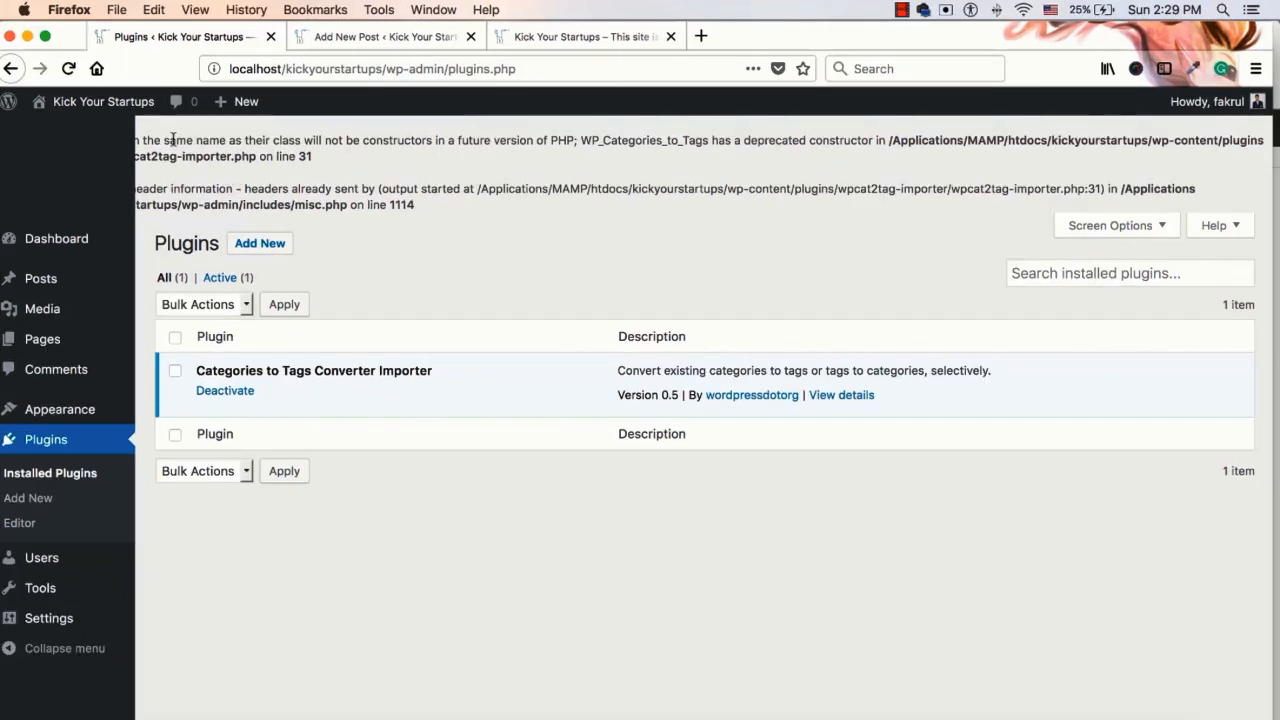
{"action": "left_click_drag", "start_coordinate": [173, 140], "coordinate": [437, 189]}
{"action": "left_click", "coordinate": [448, 233]}
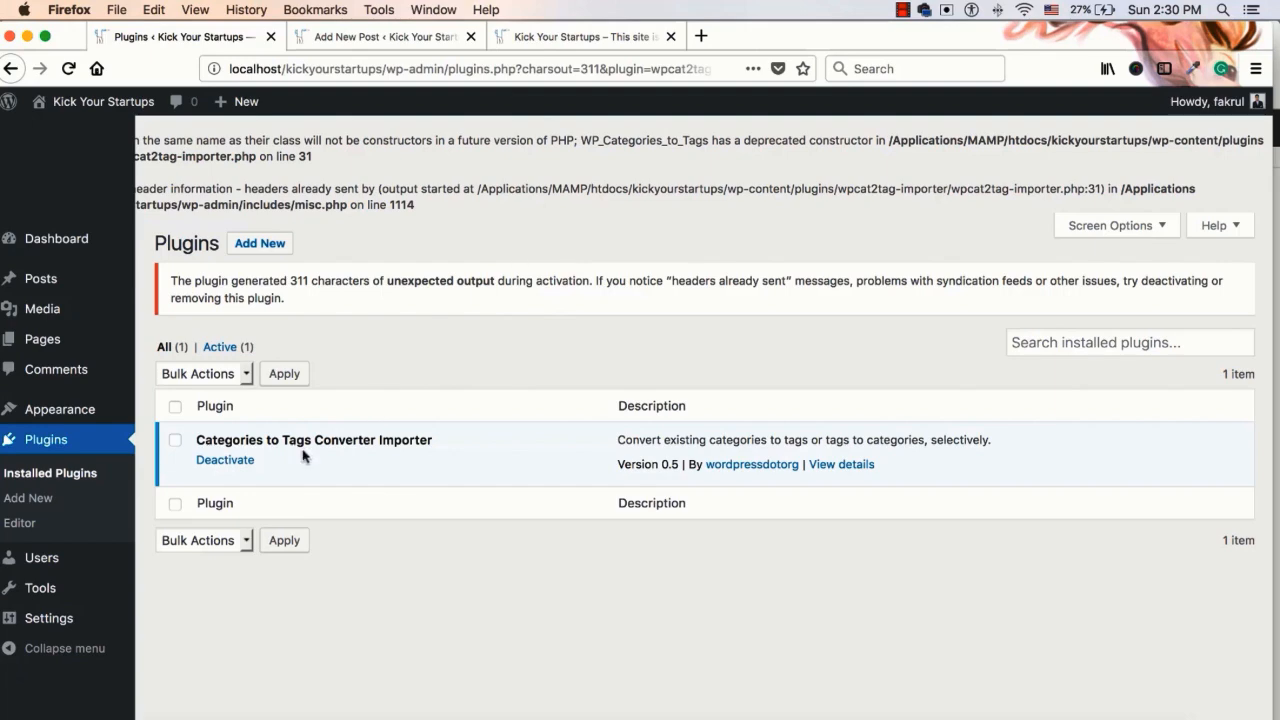
Deactivate the Categories to Tags Converter Importer plugin and delete it along with its data
{"action": "left_click", "coordinate": [226, 460]}
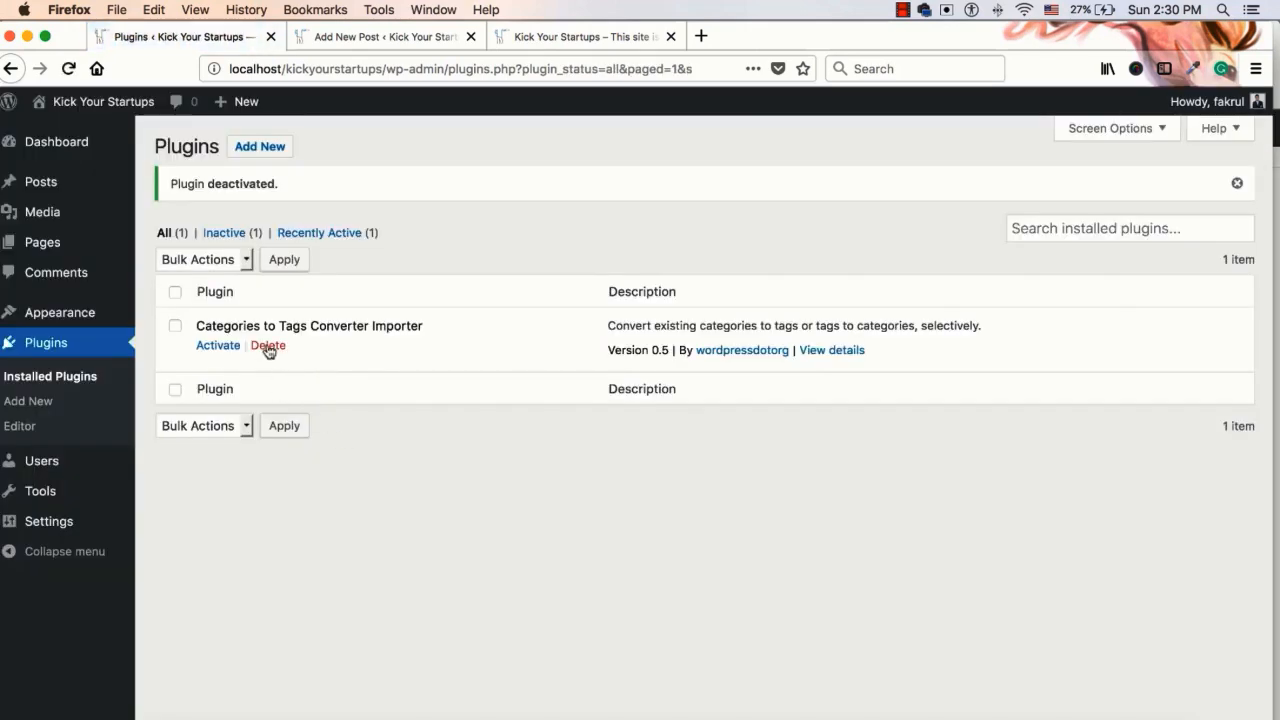
{"action": "left_click", "coordinate": [267, 345]}
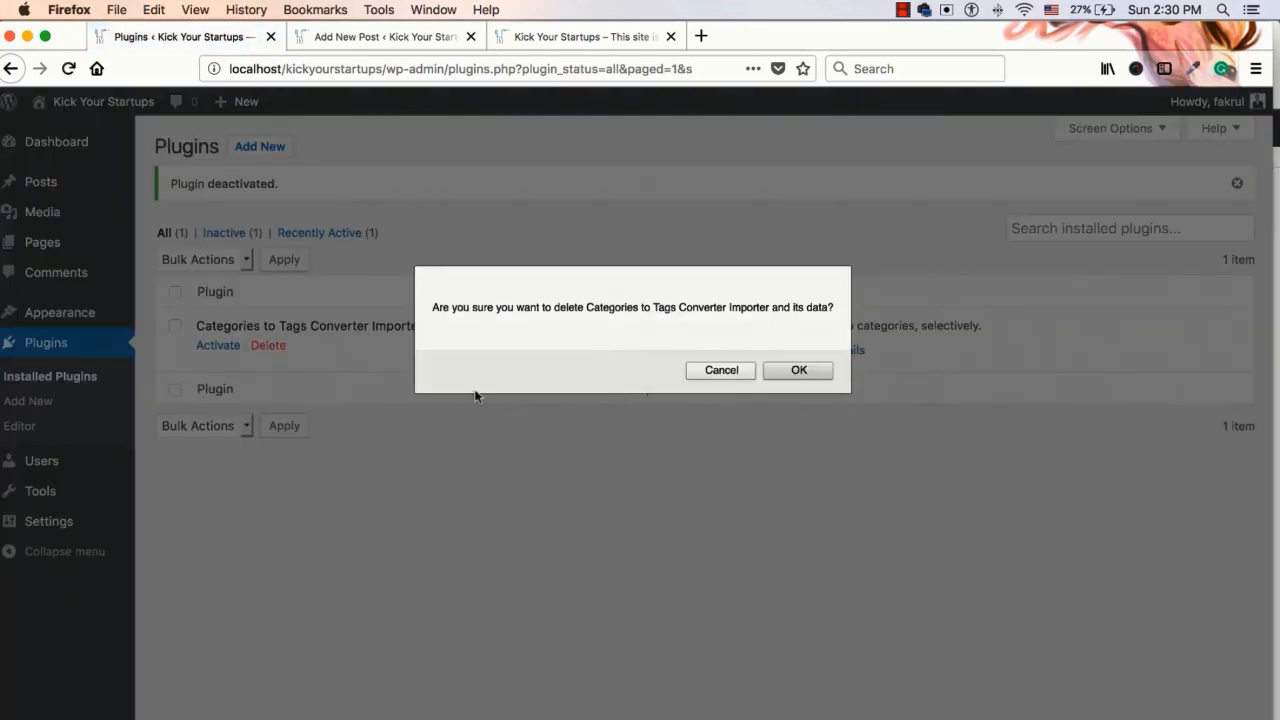
{"action": "left_click", "coordinate": [788, 370]}
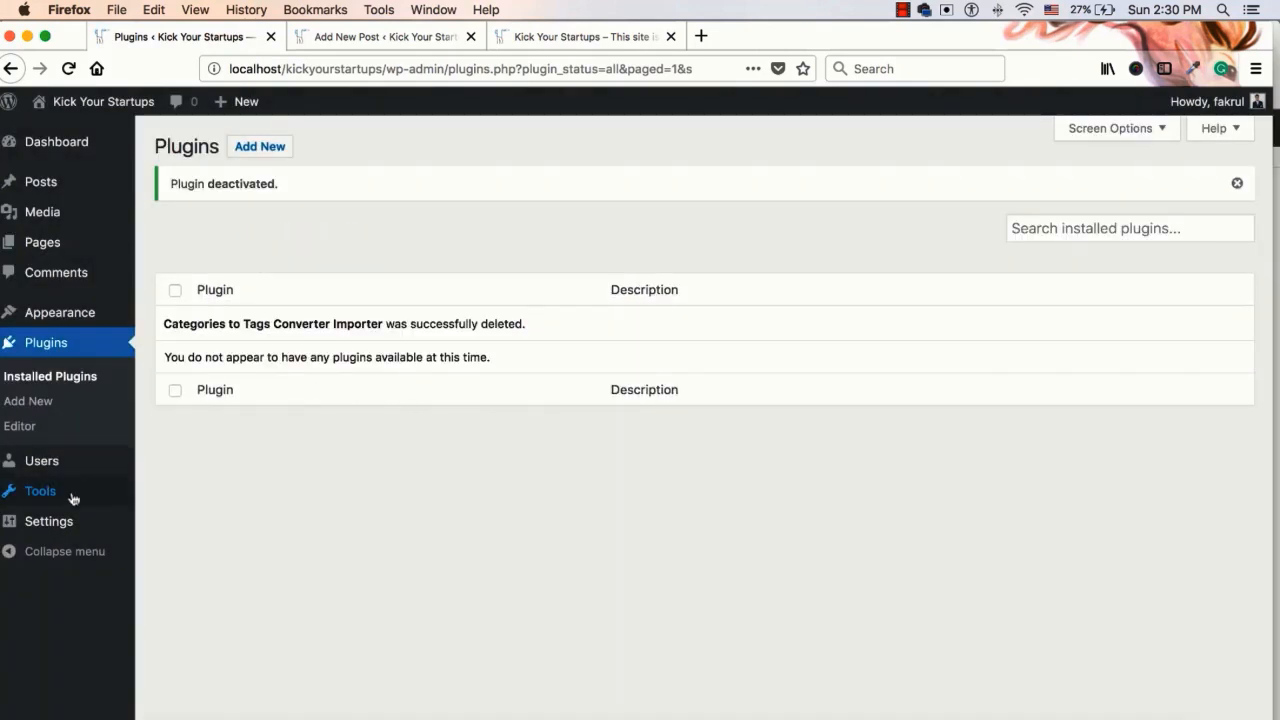
Open the WordPress Import page and look through the list of available importers
{"action": "mouse_move", "coordinate": [68, 494]}
{"action": "left_click", "coordinate": [168, 519]}
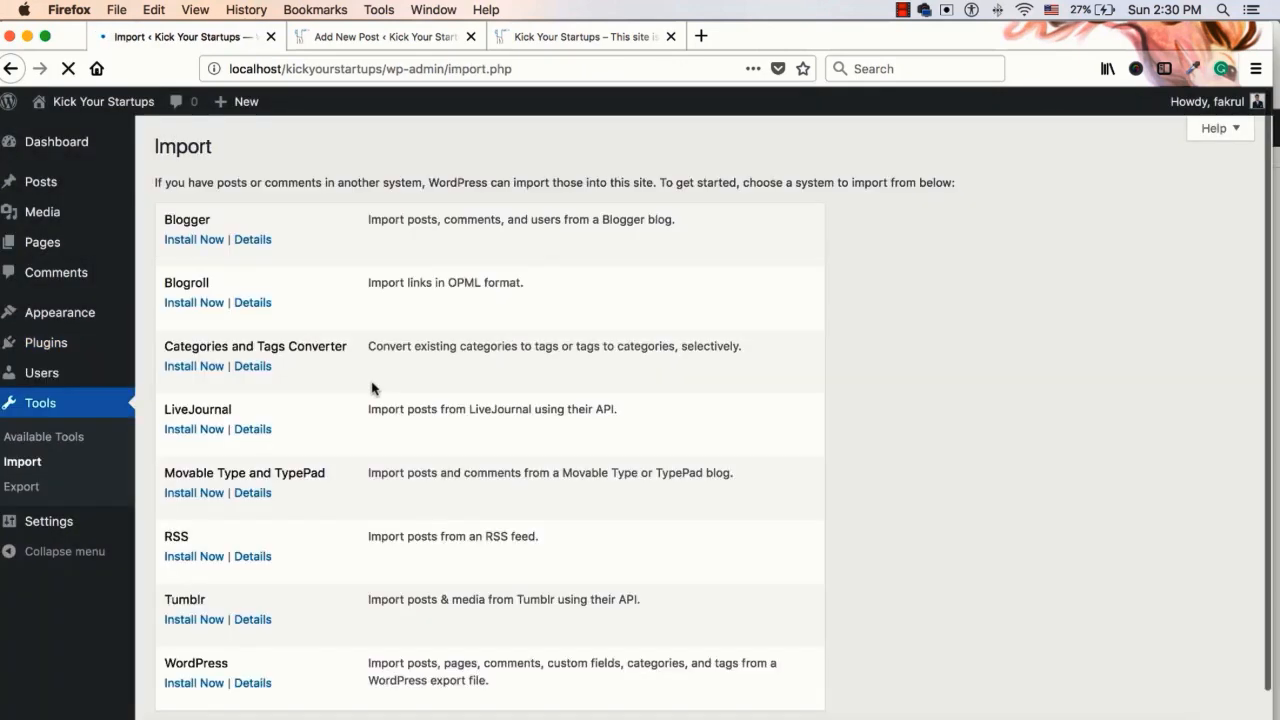
{"action": "scroll", "coordinate": [543, 400], "scroll_direction": "down", "scroll_amount": 1}
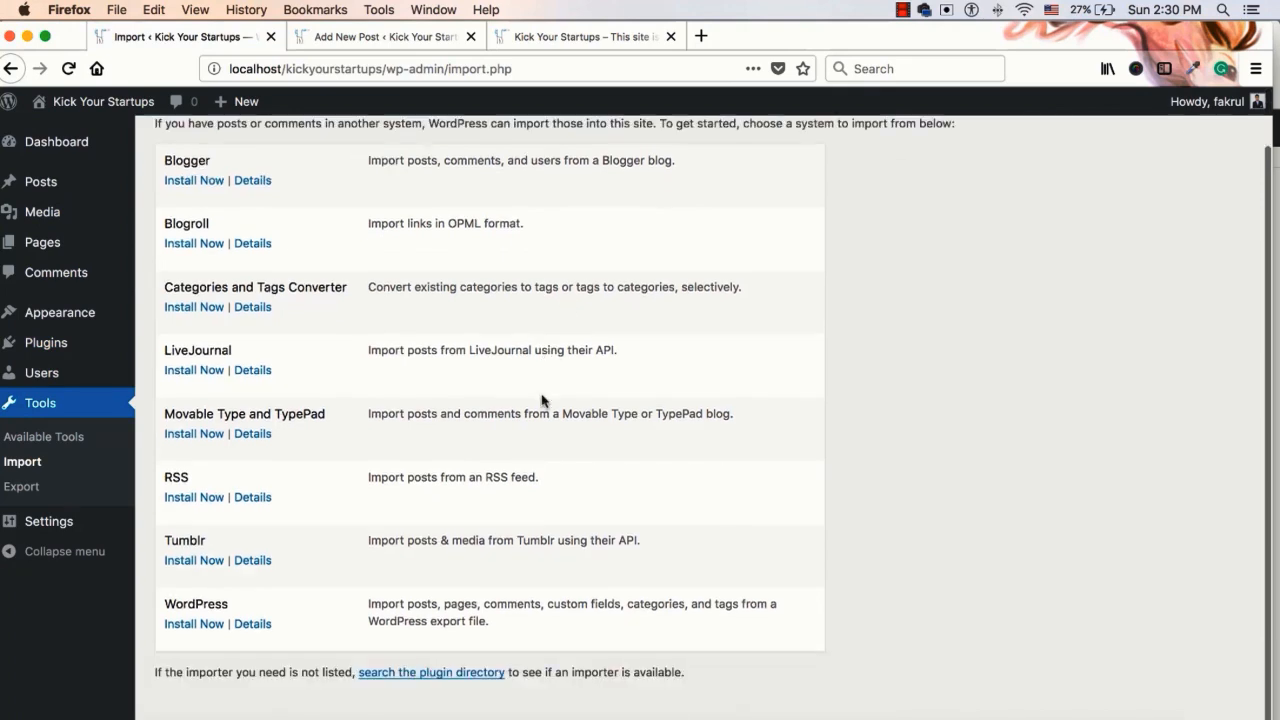
{"action": "scroll", "coordinate": [534, 394], "scroll_direction": "up", "scroll_amount": 1}
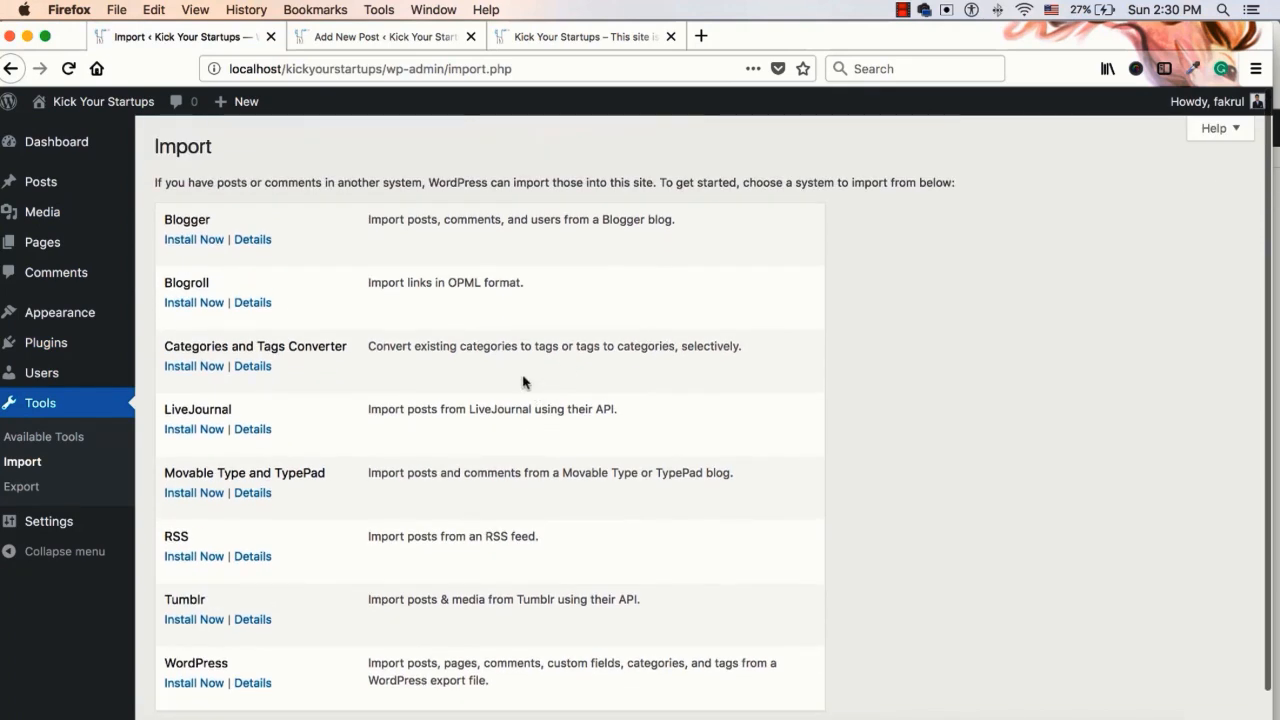
{"action": "scroll", "coordinate": [508, 377], "scroll_direction": "down", "scroll_amount": 1}
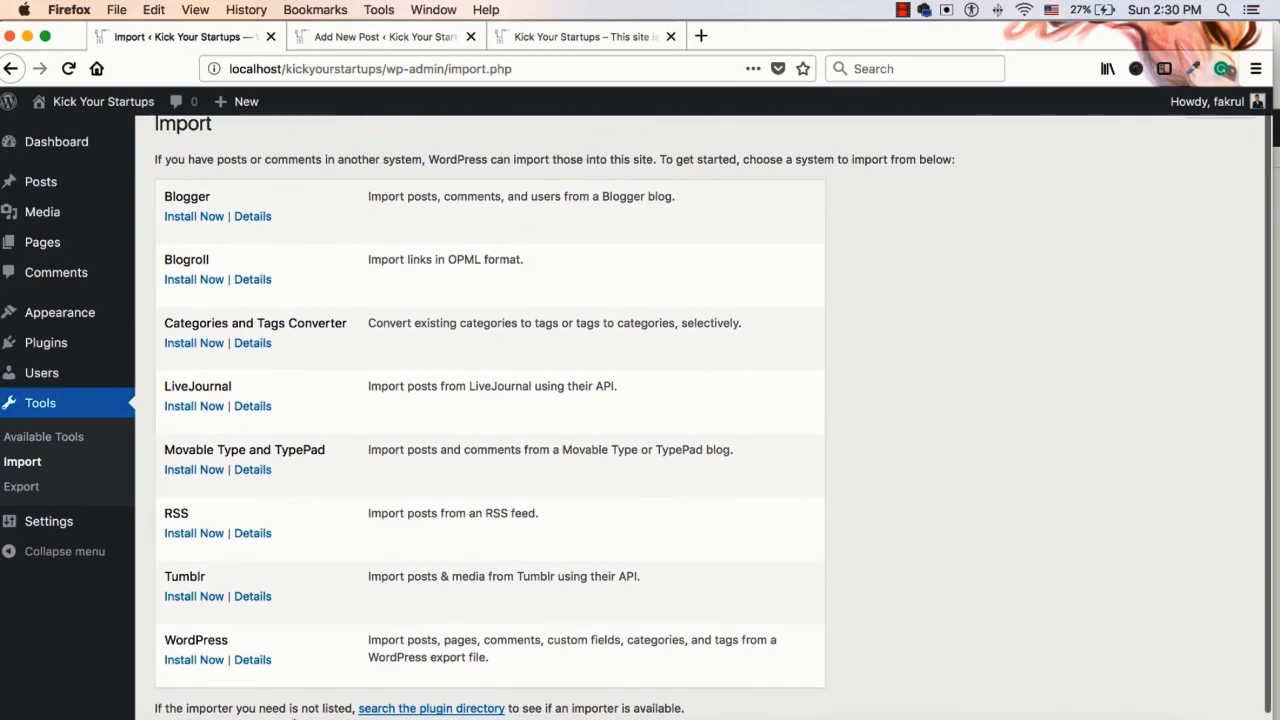
{"action": "scroll", "coordinate": [364, 556], "scroll_direction": "up", "scroll_amount": 1}
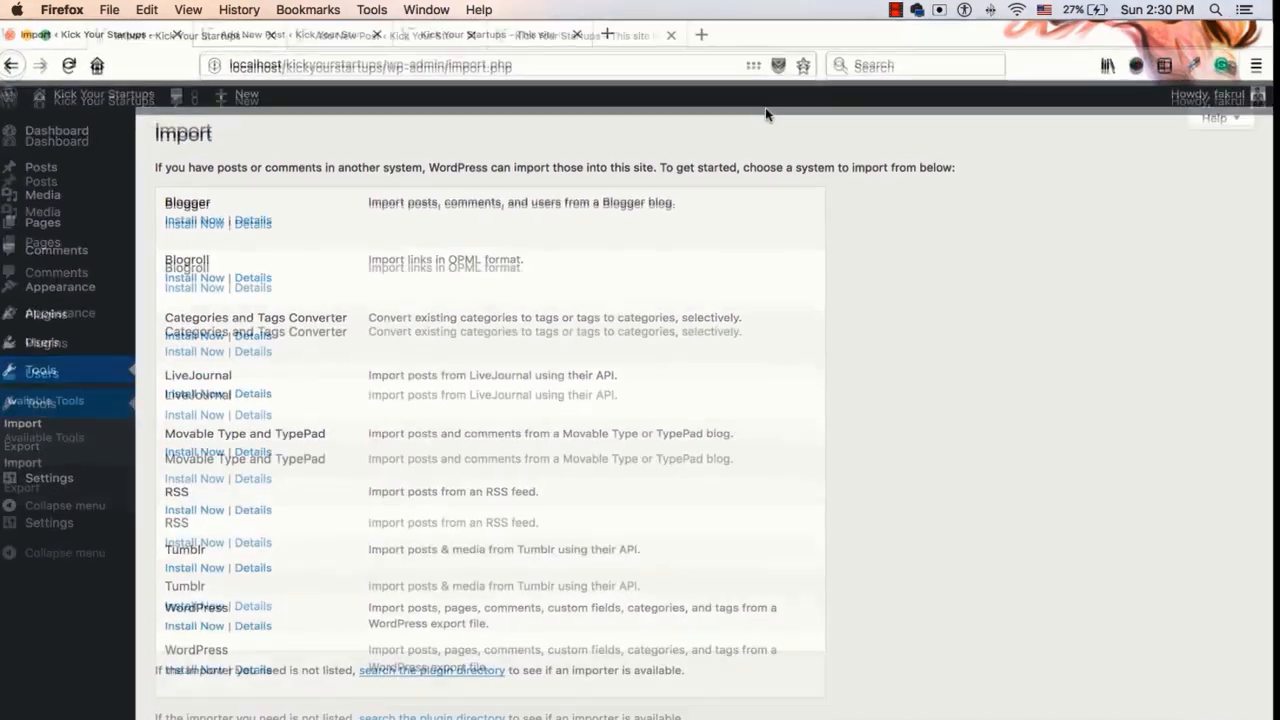
Open the Bridge WordPress demo site in a new browser tab from the browsing history
{"action": "left_click", "coordinate": [614, 14]}
{"action": "left_click", "coordinate": [1113, 47]}
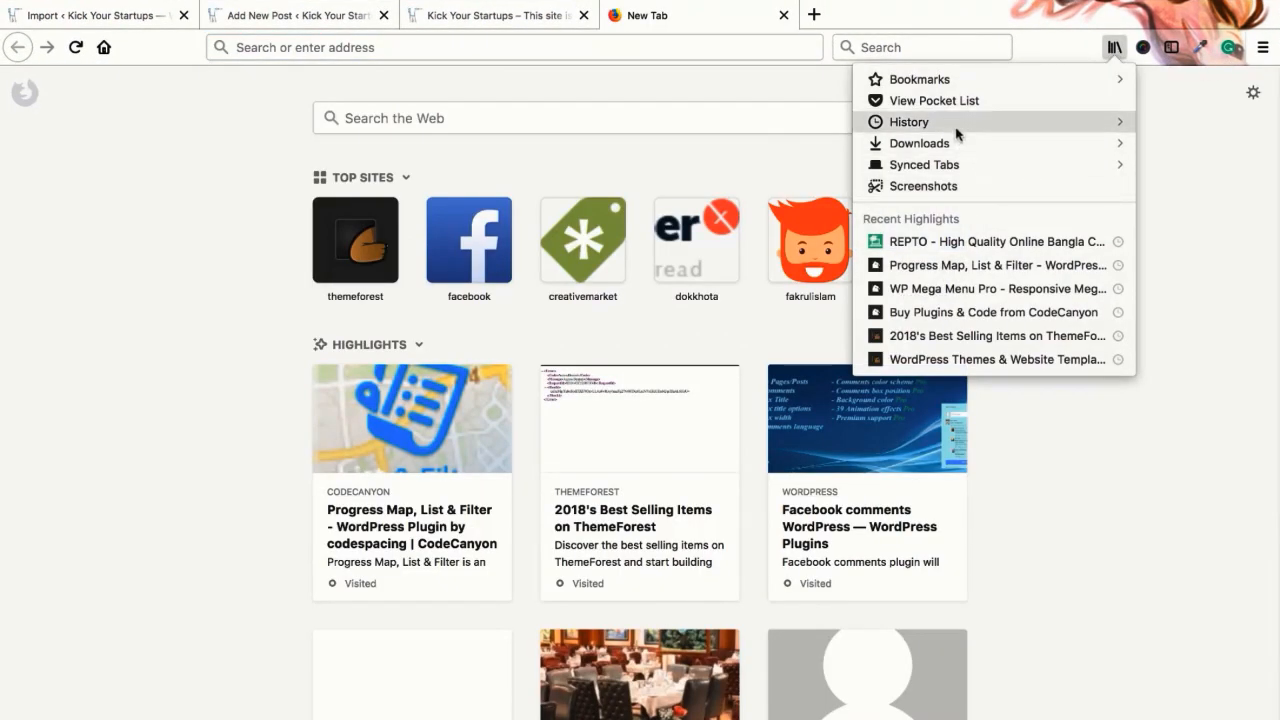
{"action": "left_click", "coordinate": [957, 124]}
{"action": "scroll", "coordinate": [915, 485], "scroll_direction": "down", "scroll_amount": 10}
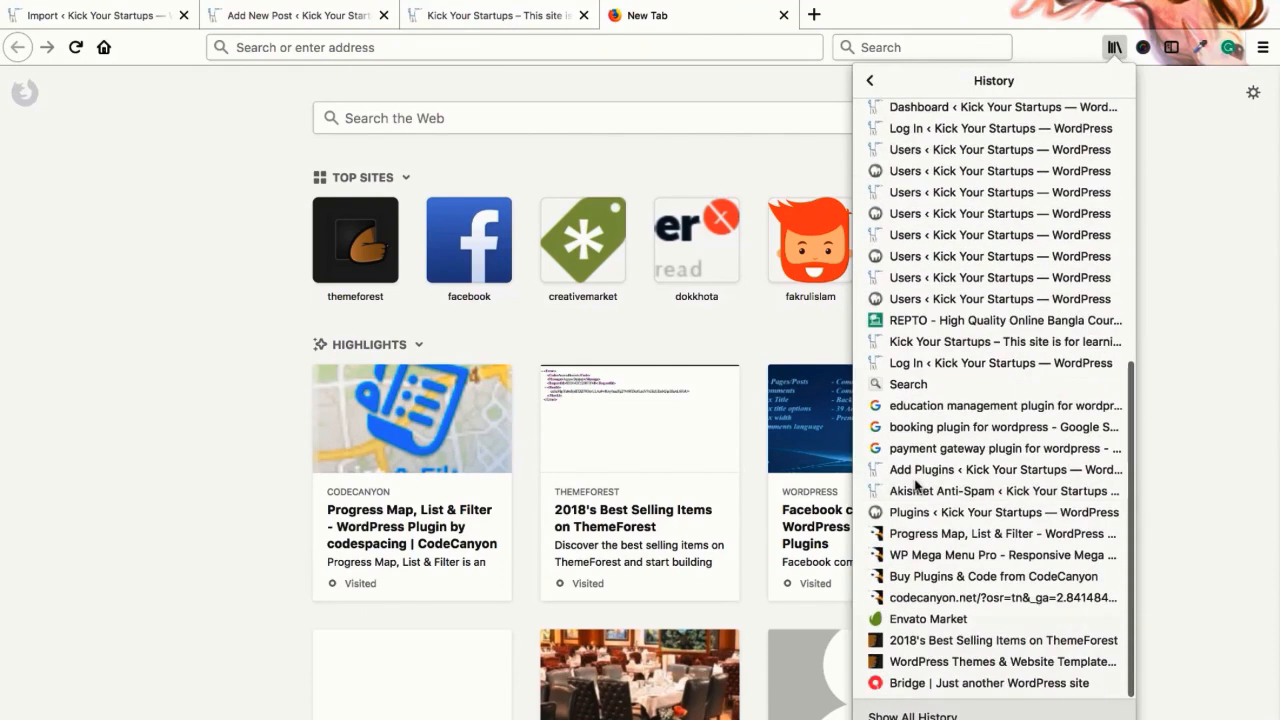
{"action": "left_click", "coordinate": [930, 685]}
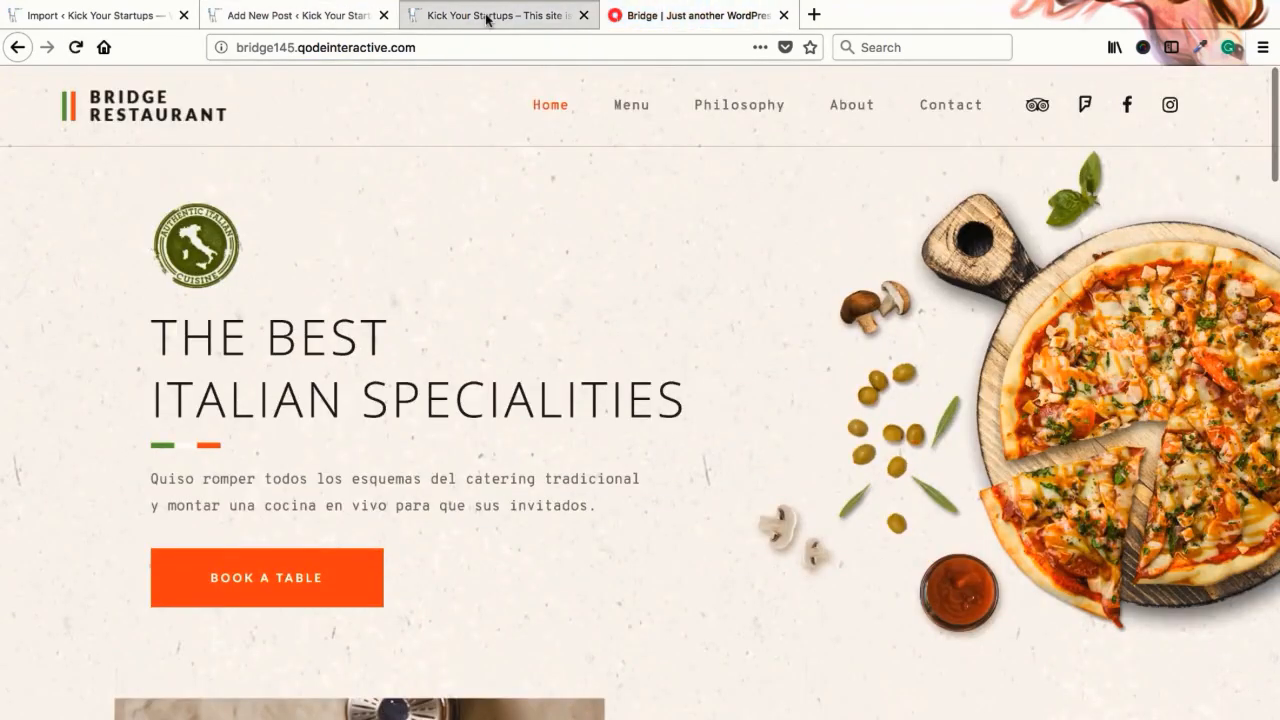
Compare the layout of the Kick Your Startups home page with the Bridge restaurant demo page
{"action": "left_click", "coordinate": [487, 17]}
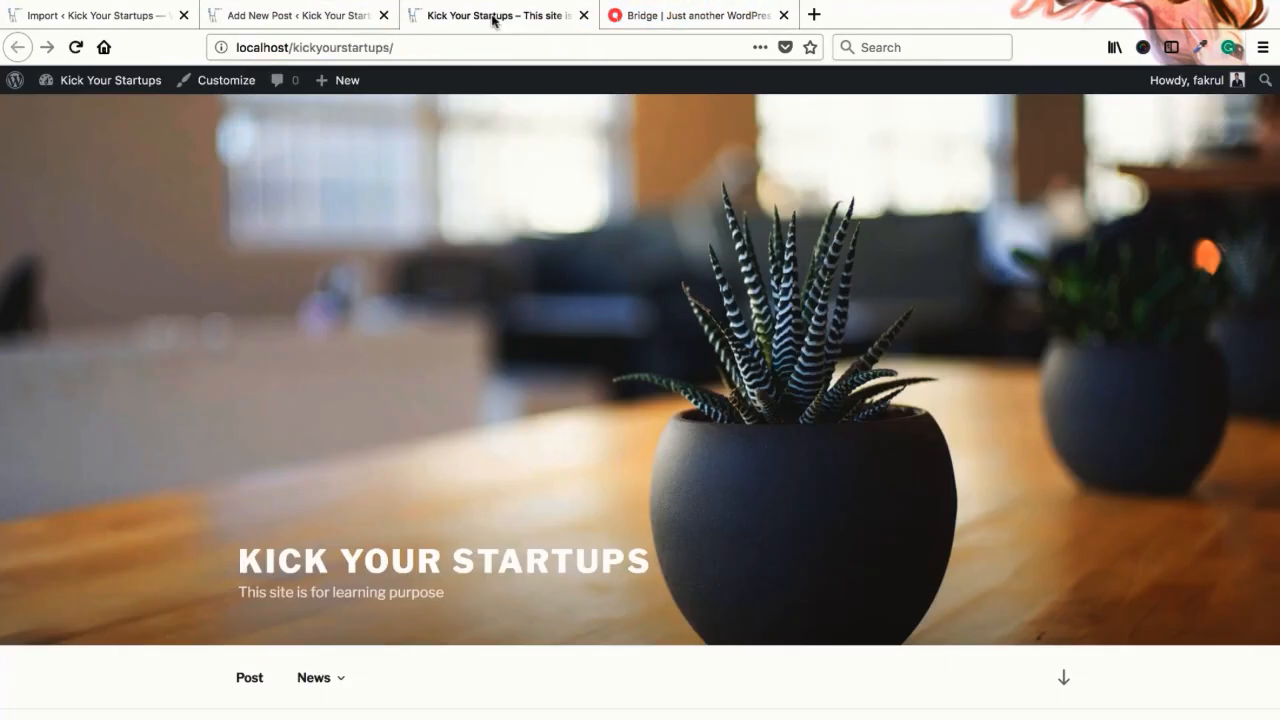
{"action": "scroll", "coordinate": [592, 466], "scroll_direction": "down", "scroll_amount": 5}
{"action": "scroll", "coordinate": [651, 360], "scroll_direction": "up", "scroll_amount": 6}
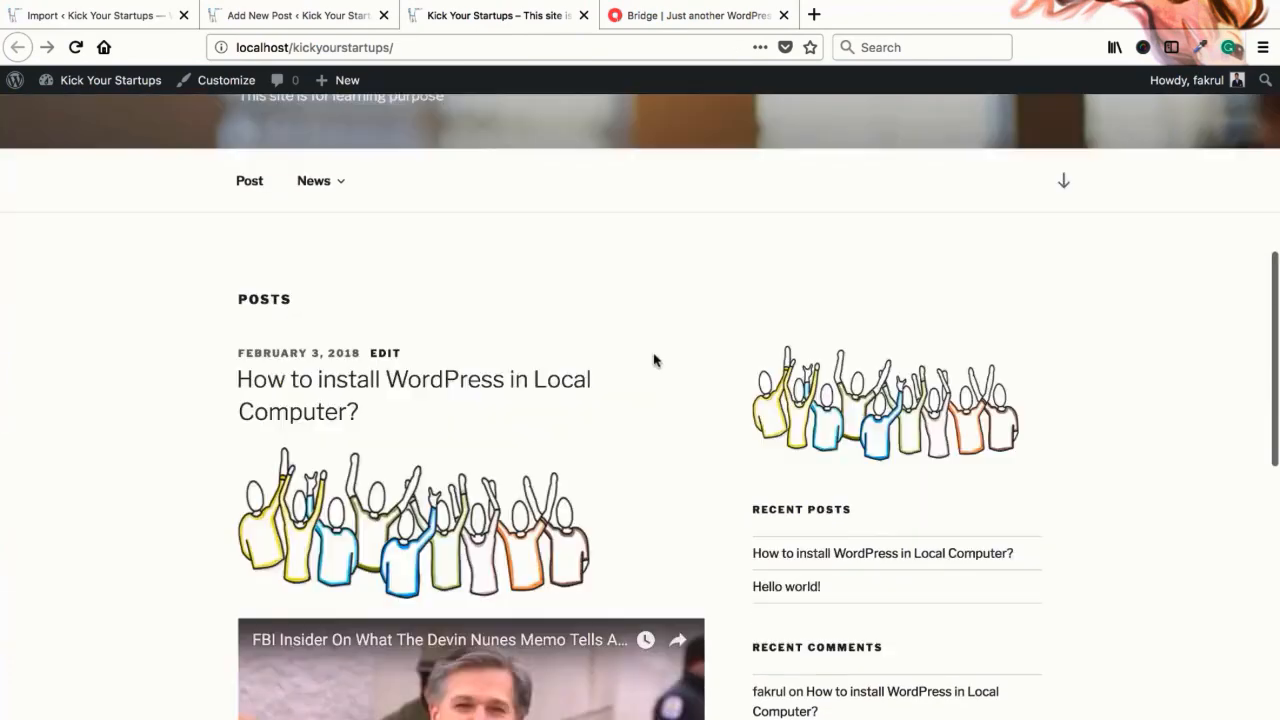
{"action": "left_click", "coordinate": [658, 22]}
{"action": "scroll", "coordinate": [600, 300], "scroll_direction": "down", "scroll_amount": 8}
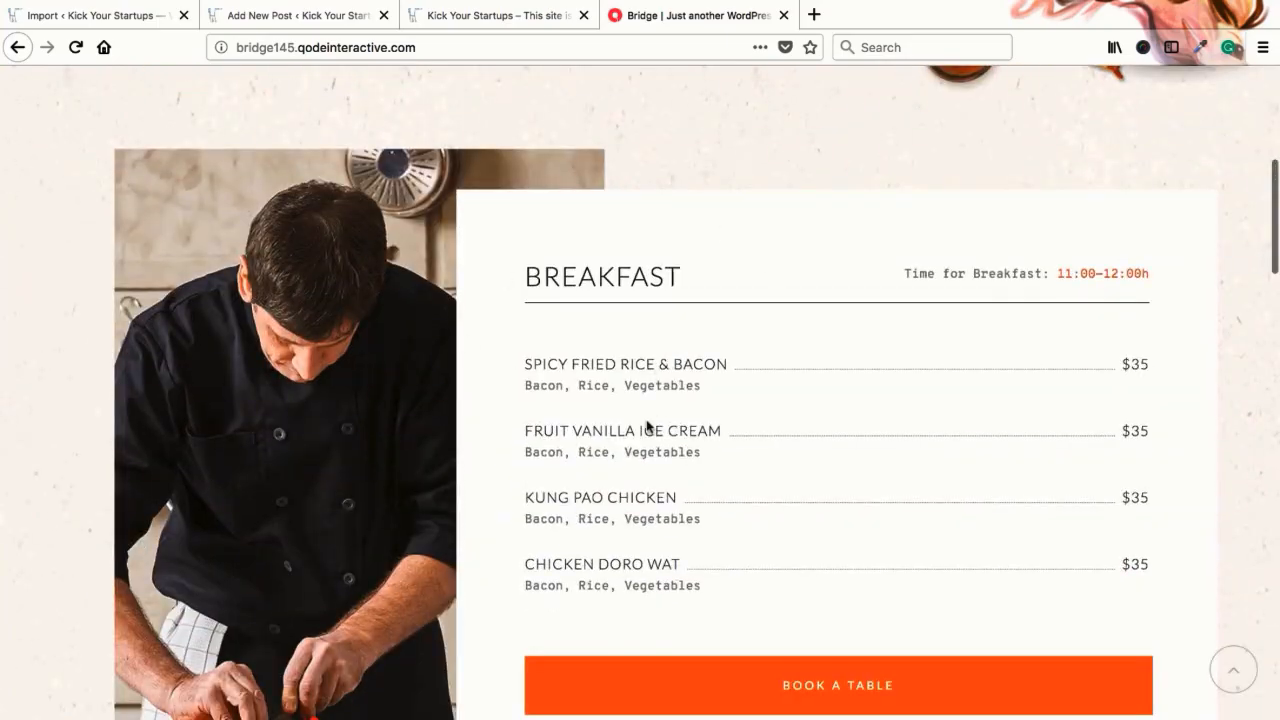
Look through the Bridge restaurant page's food menu and header, and check them against the Kick Your Startups home page
{"action": "scroll", "coordinate": [646, 427], "scroll_direction": "down", "scroll_amount": 10}
{"action": "scroll", "coordinate": [646, 427], "scroll_direction": "up", "scroll_amount": 15}
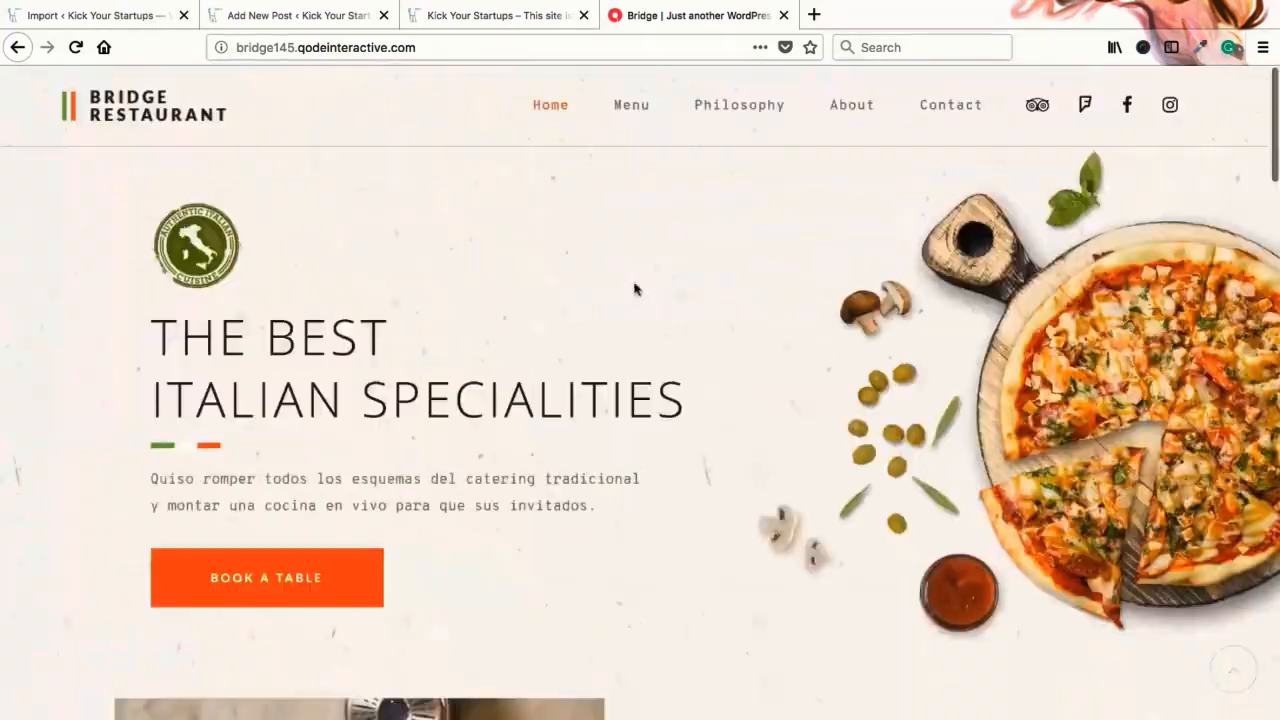
{"action": "left_click", "coordinate": [466, 20]}
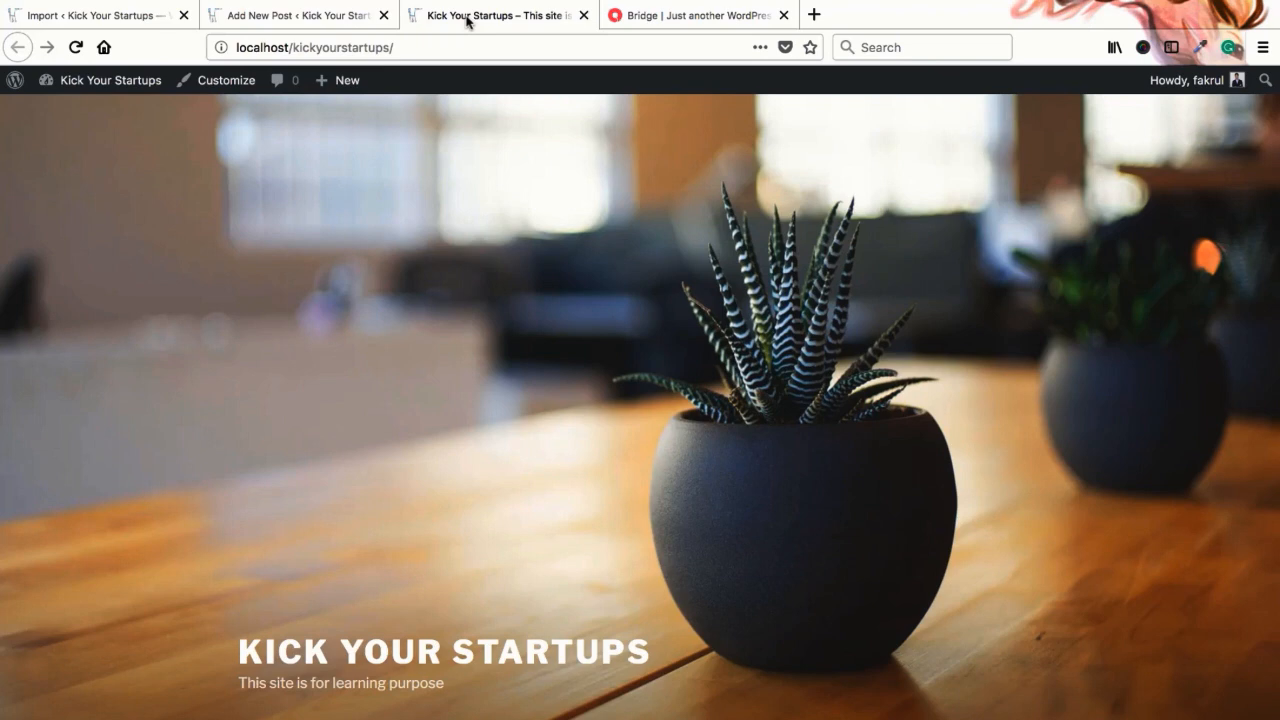
{"action": "left_click", "coordinate": [646, 21]}
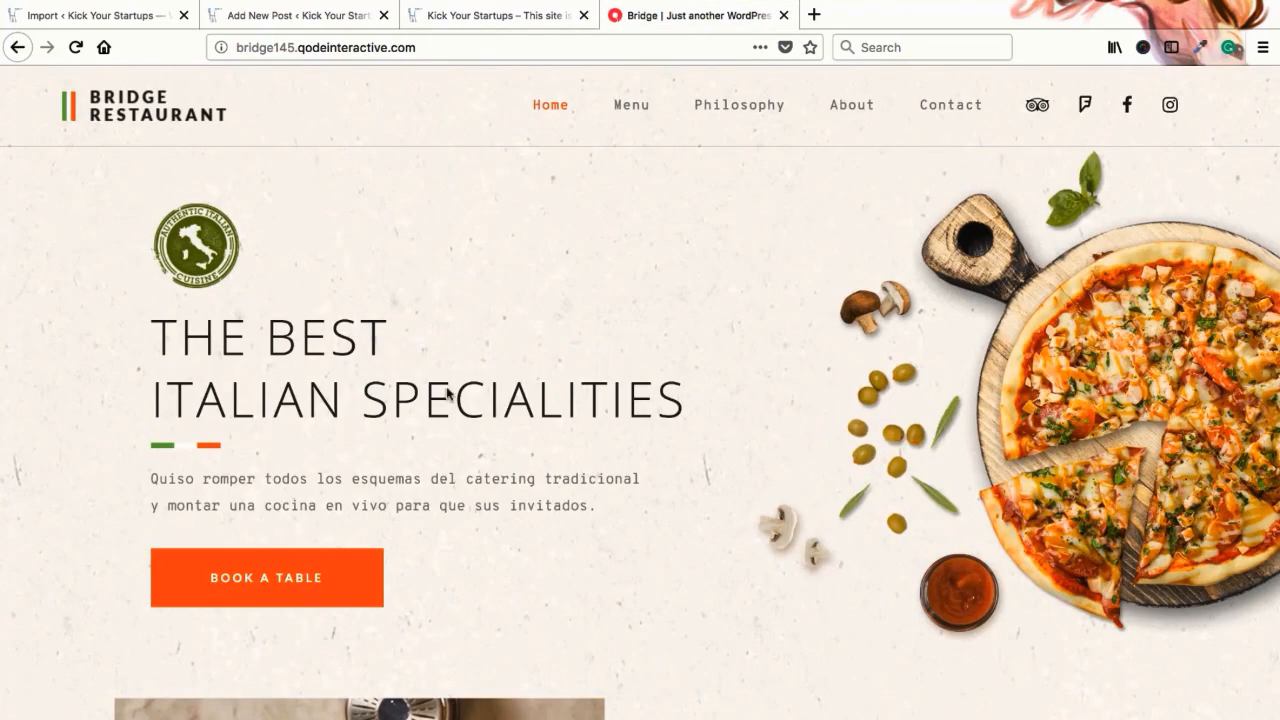
{"action": "left_click", "coordinate": [466, 18]}
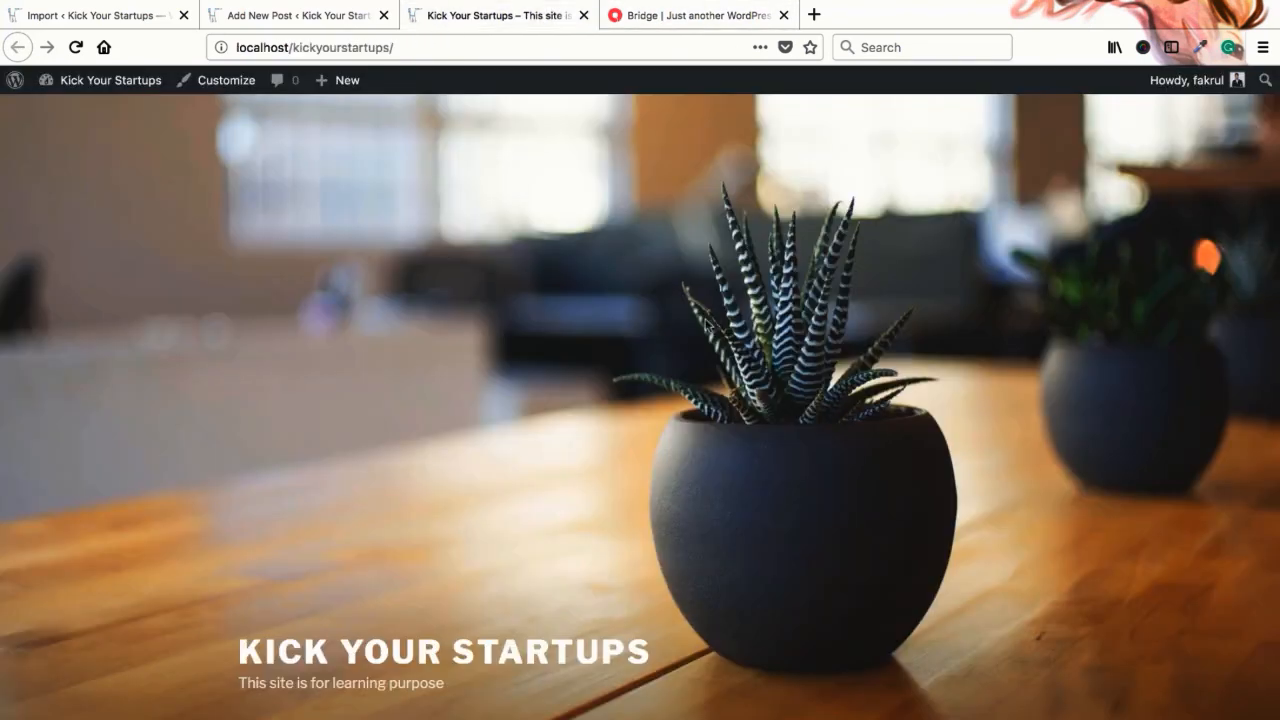
Check the importer list on the WordPress Import page and open blogspot.com in a new browser tab
{"action": "left_click", "coordinate": [116, 24]}
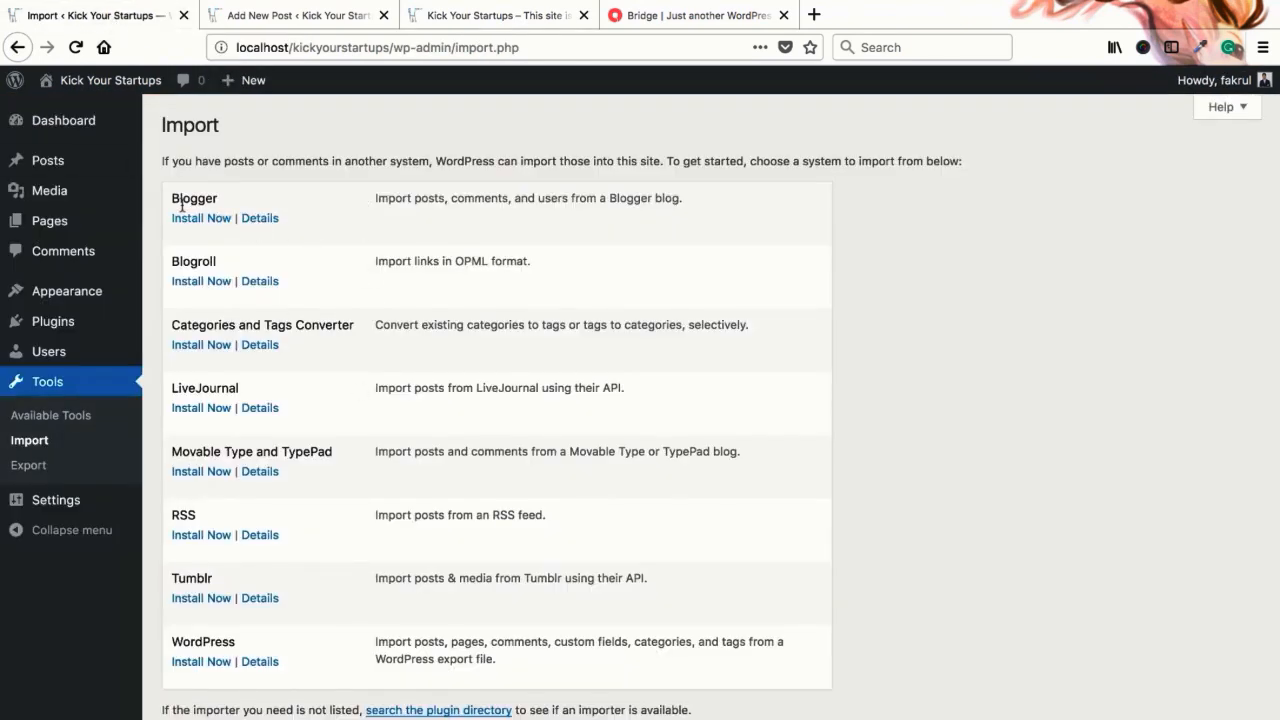
{"action": "left_click", "coordinate": [813, 15]}
{"action": "type", "text": "blog"}
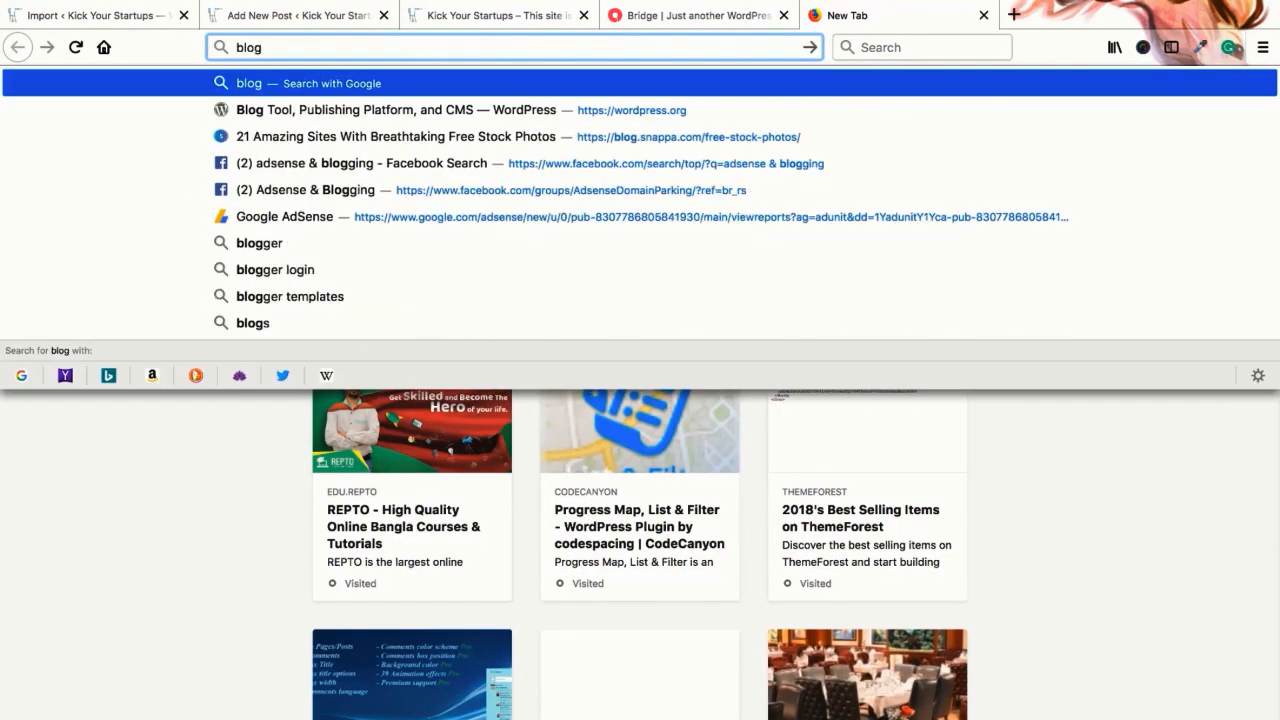
{"action": "type", "text": "spot.com"}
{"action": "key", "text": "Return"}
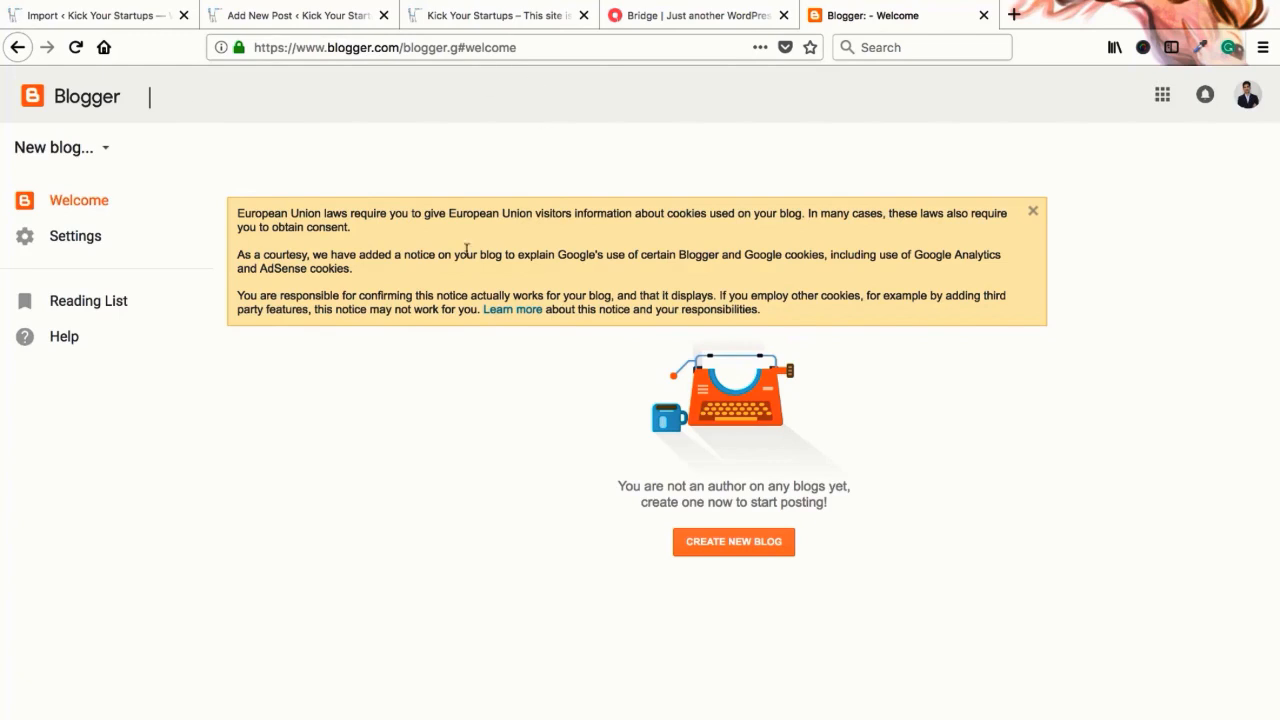
Examine the Blogger page's web address and dismiss the European Union cookie notice
{"action": "left_click", "coordinate": [348, 50]}
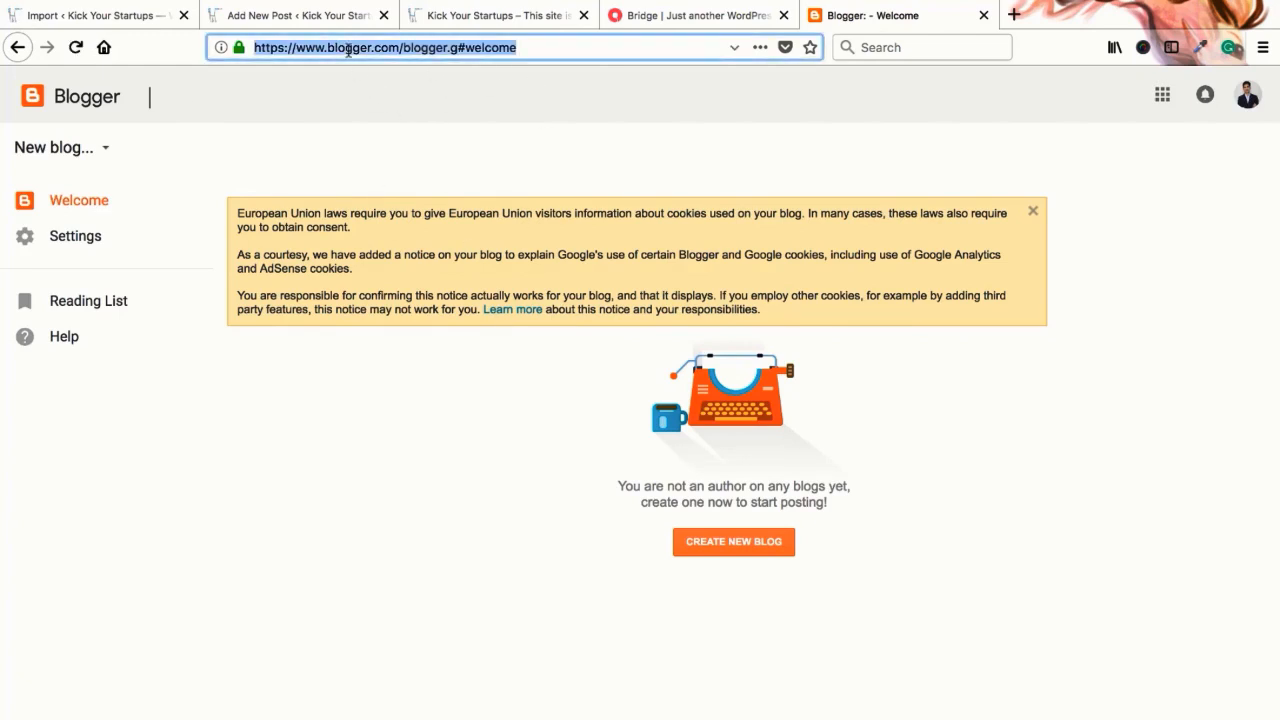
{"action": "left_click", "coordinate": [336, 50]}
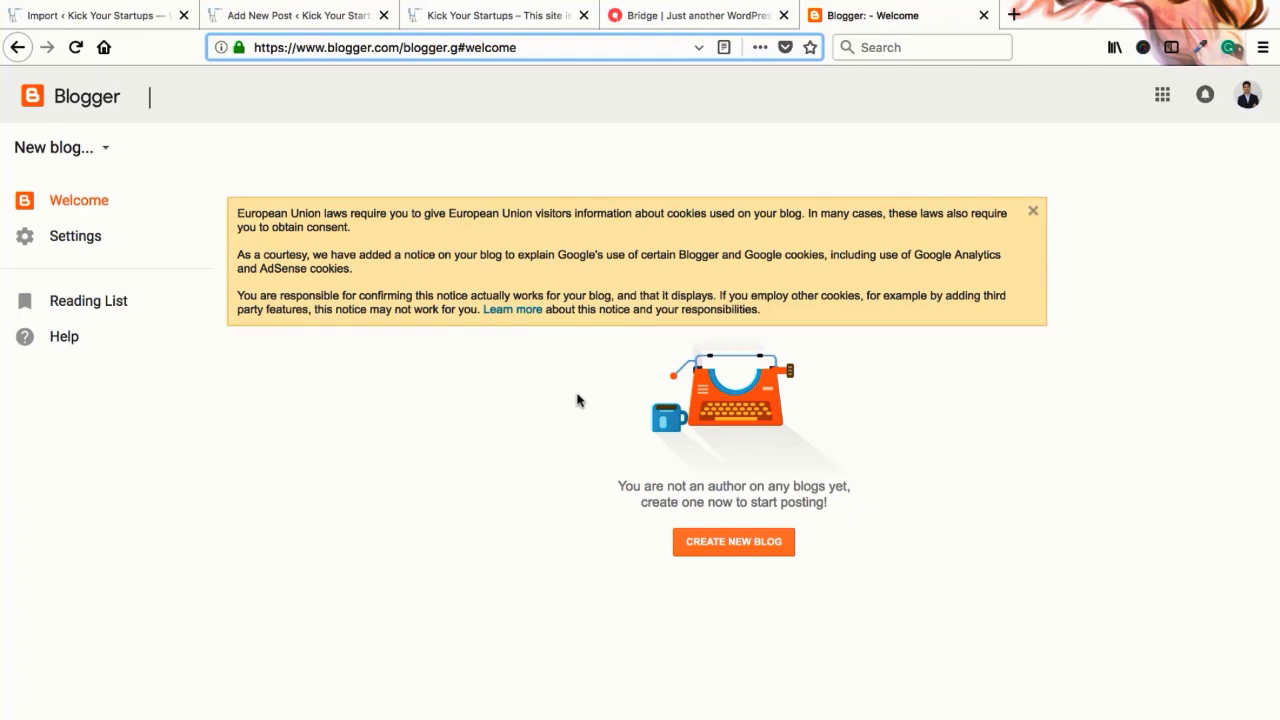
{"action": "left_click", "coordinate": [1033, 211]}
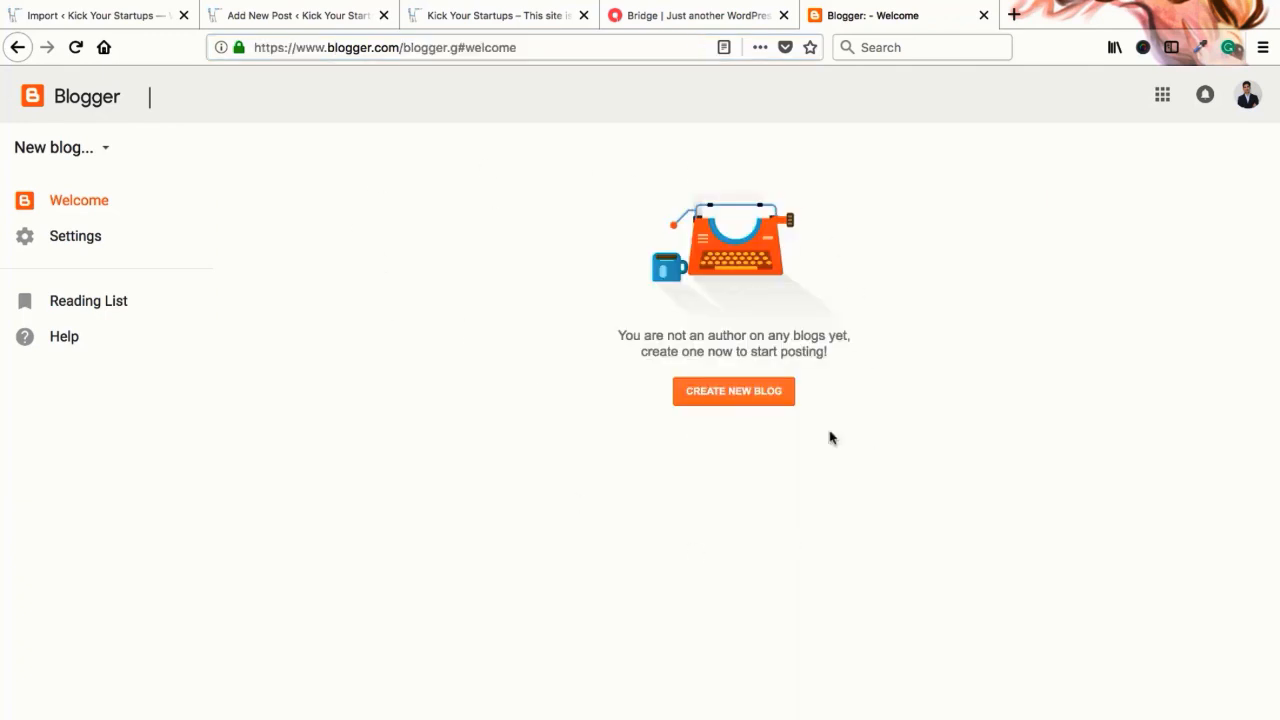
{"action": "double_click", "coordinate": [352, 48]}
{"action": "left_click", "coordinate": [384, 212]}
Compare the Blogger welcome page with the WordPress importer list and the Add New Post page
{"action": "left_click", "coordinate": [100, 16]}
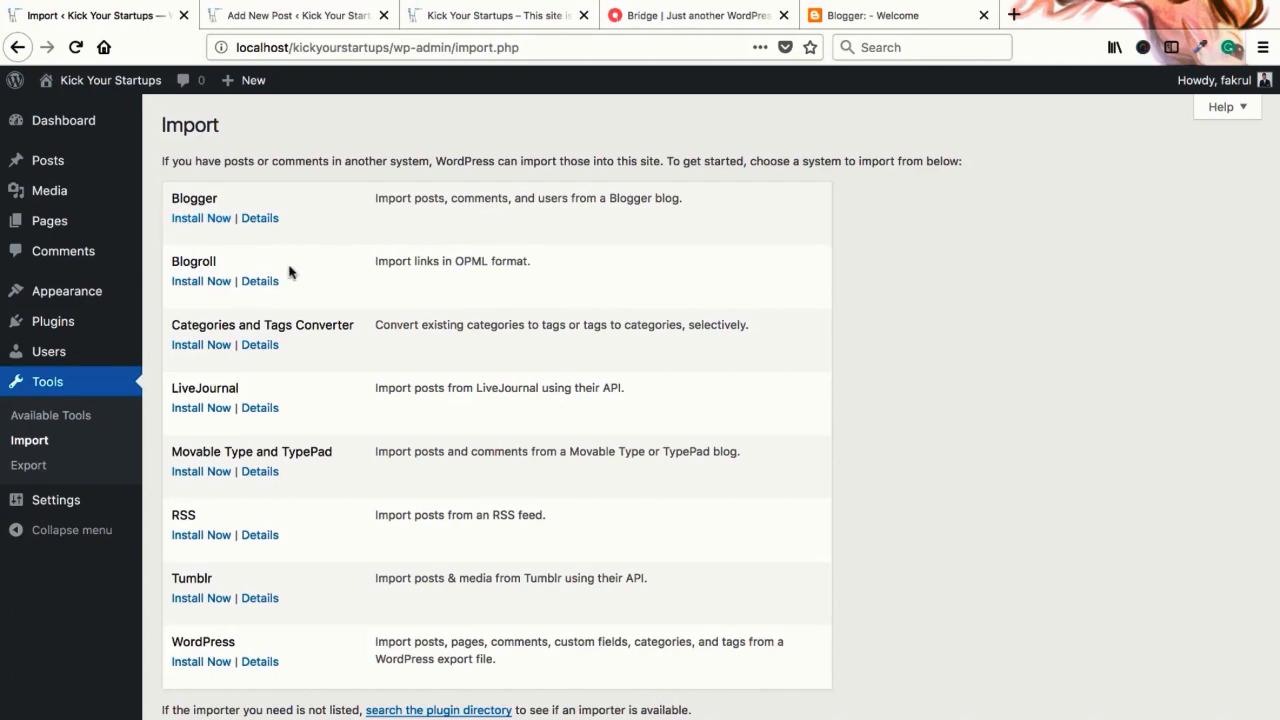
{"action": "left_click", "coordinate": [870, 15]}
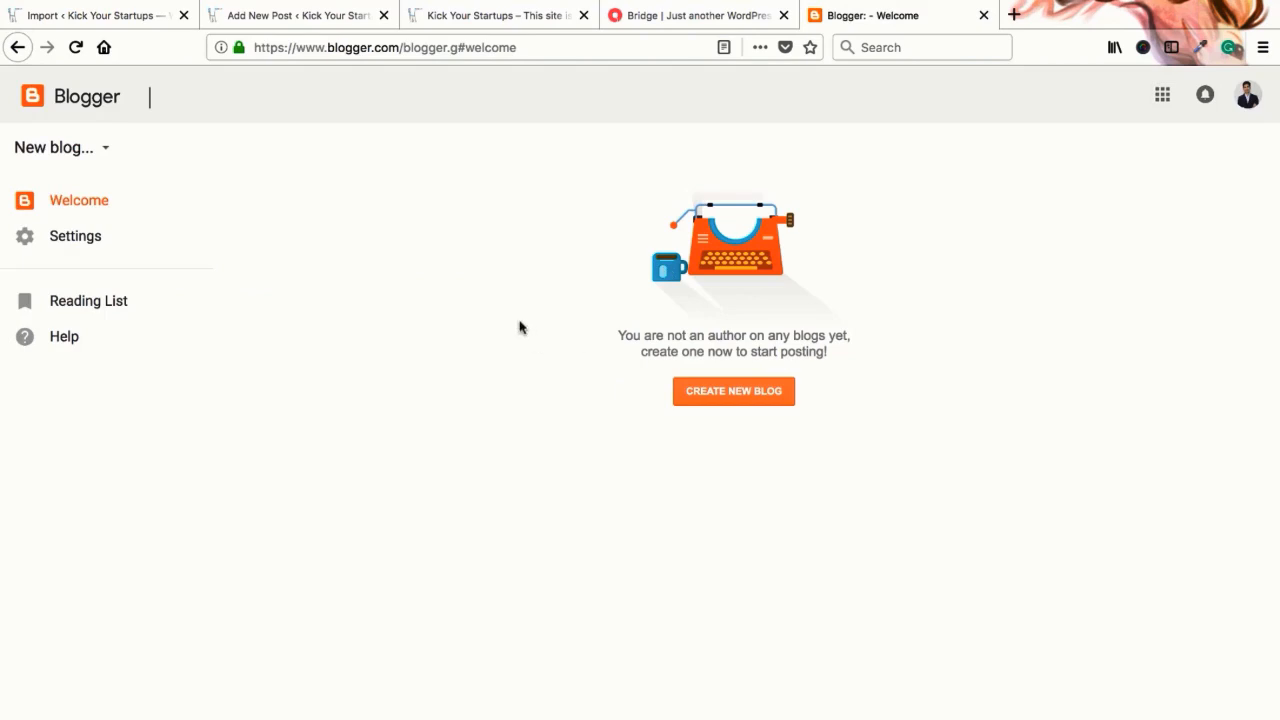
{"action": "left_click", "coordinate": [134, 17]}
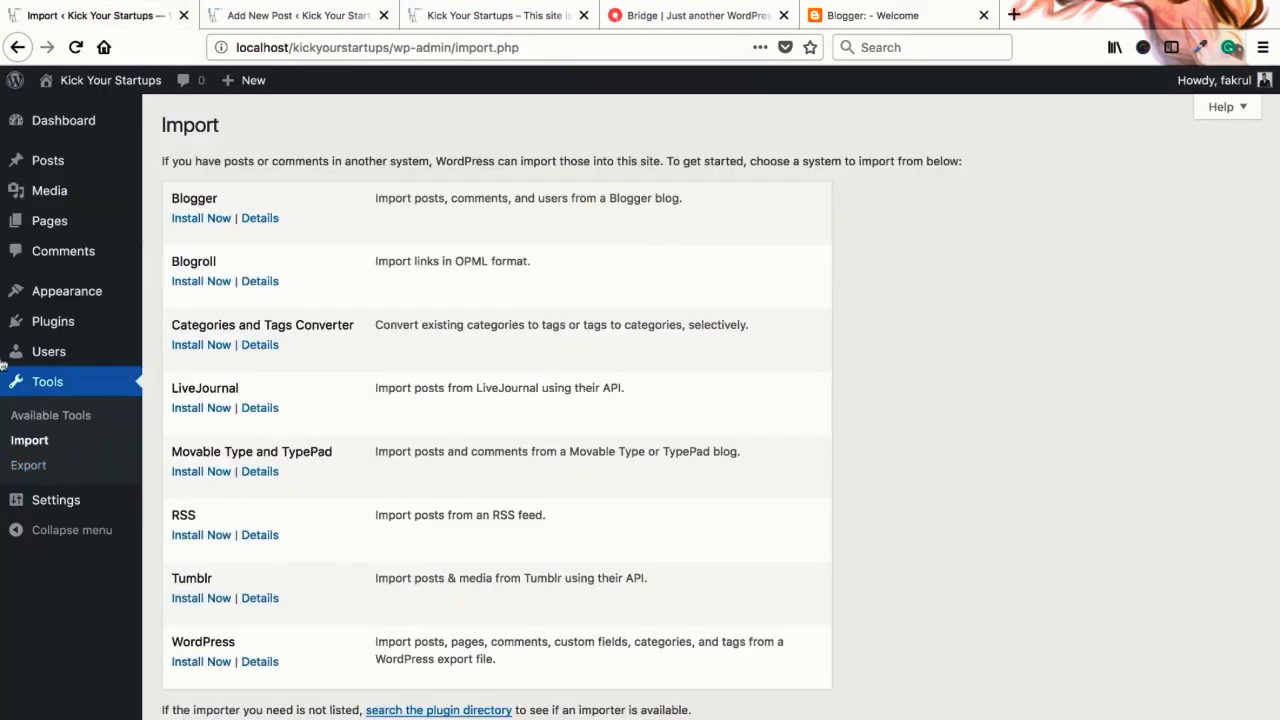
{"action": "left_click", "coordinate": [907, 13]}
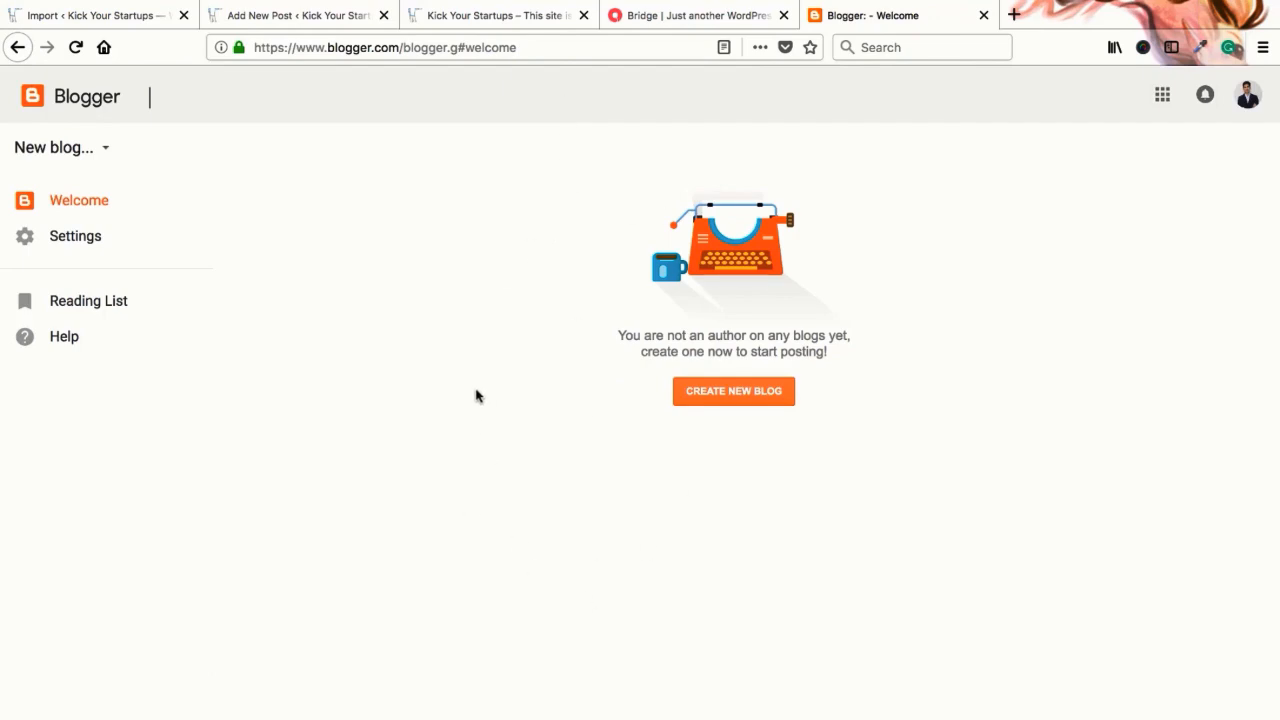
{"action": "left_click", "coordinate": [100, 15]}
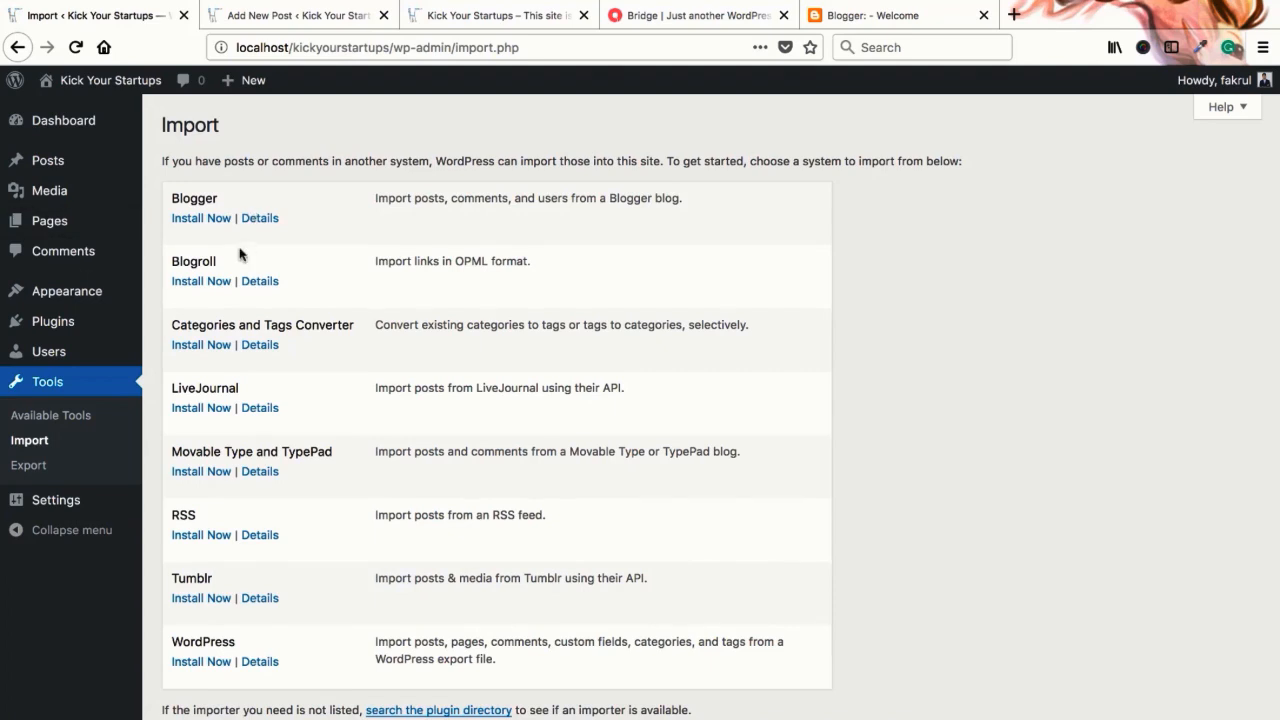
{"action": "left_click", "coordinate": [845, 18]}
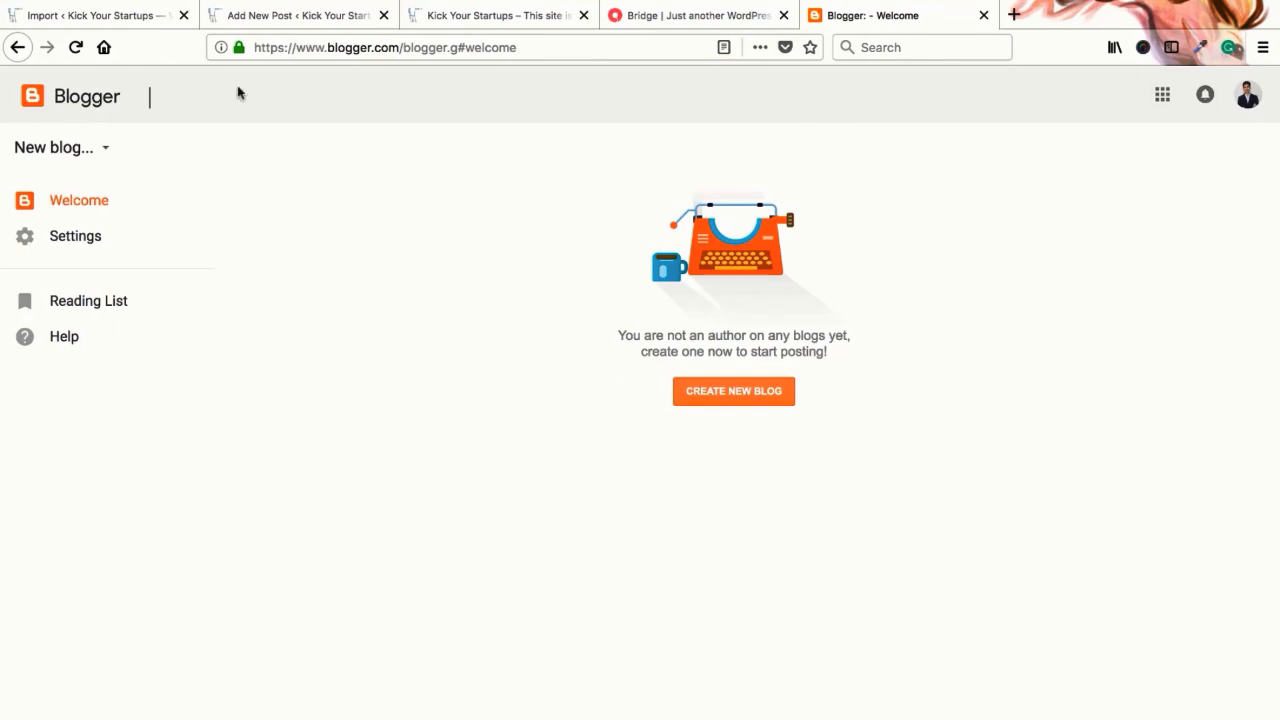
{"action": "left_click", "coordinate": [95, 17]}
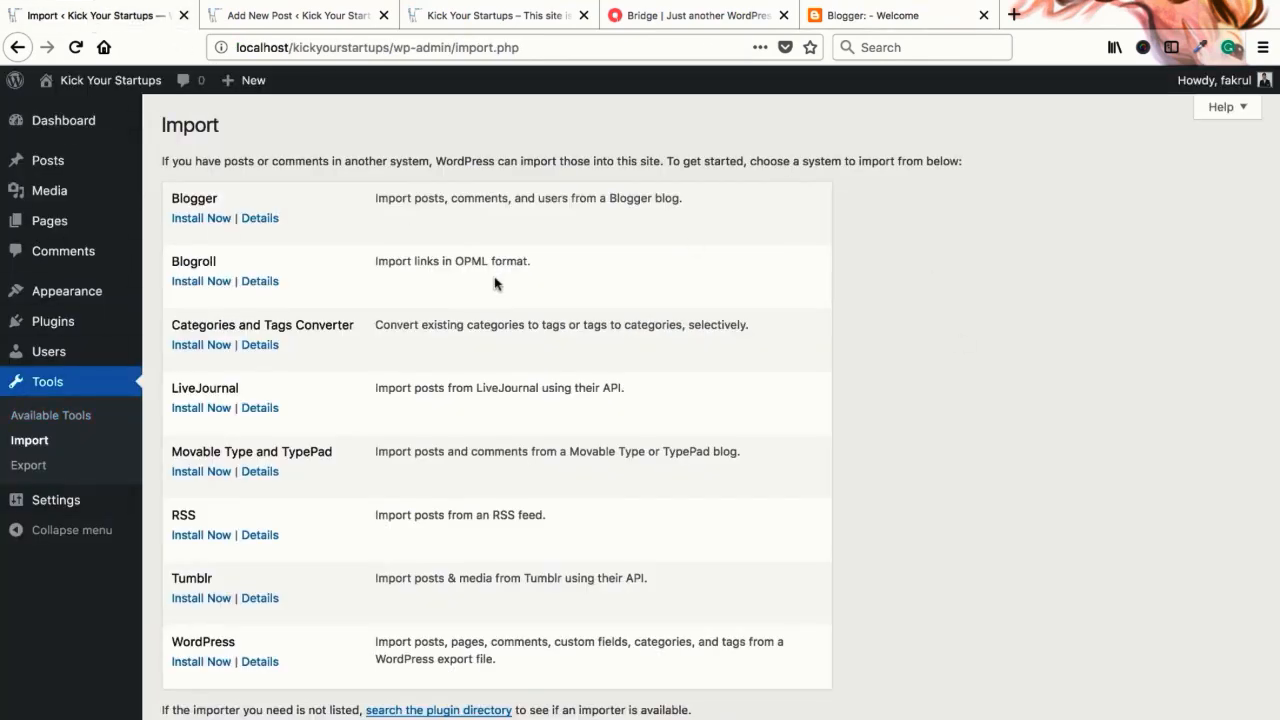
{"action": "left_click", "coordinate": [298, 15]}
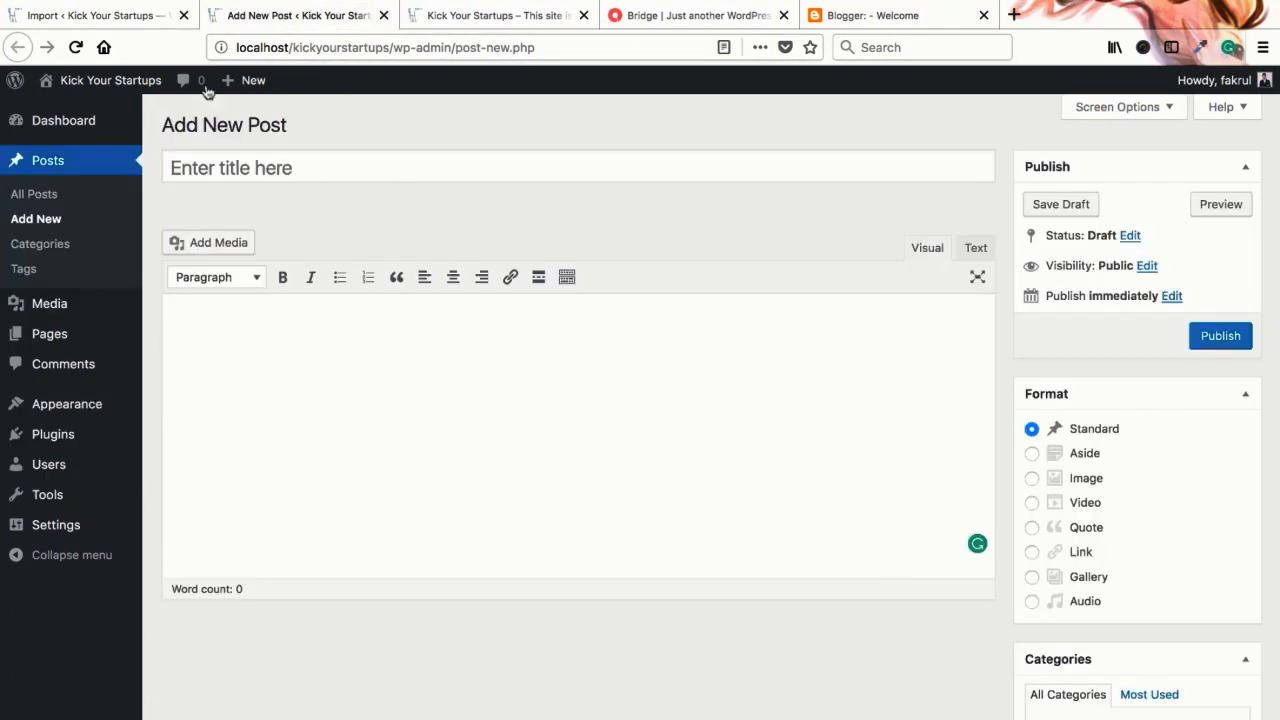
{"action": "left_click", "coordinate": [130, 22]}
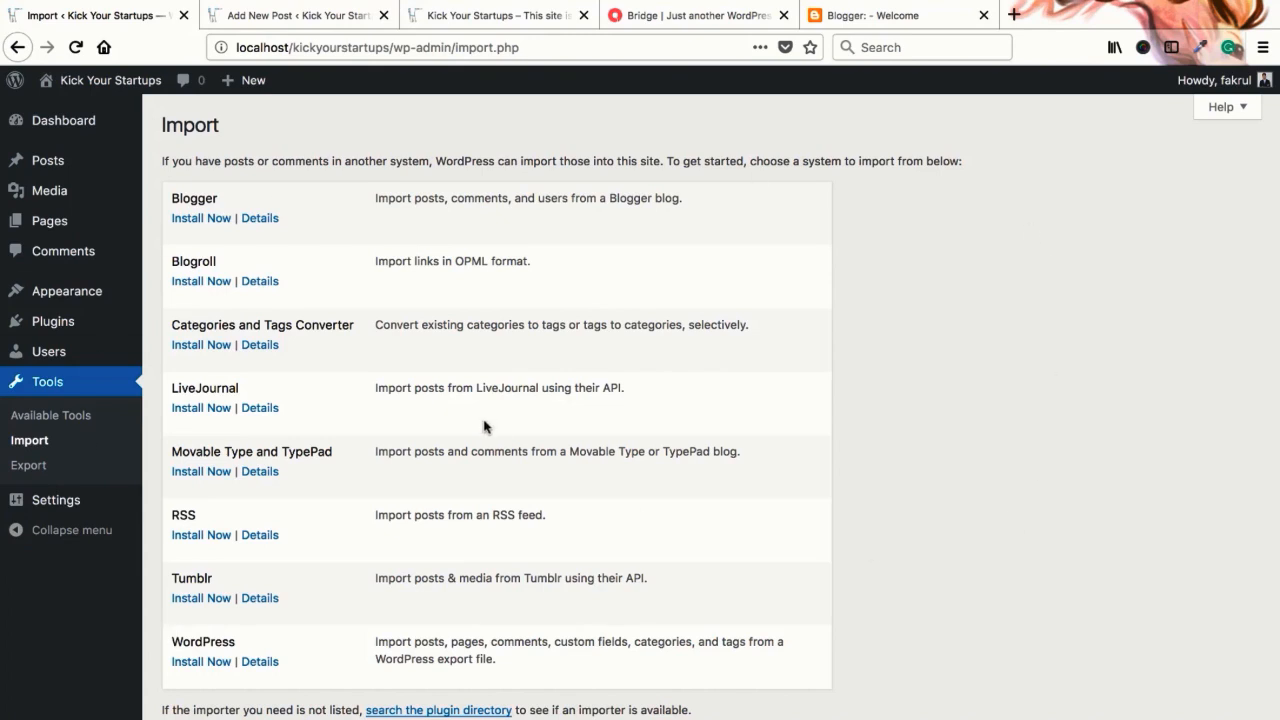
Search the web for Tumblr using the name from the importer list, open its sign-up page, and close the search results
{"action": "double_click", "coordinate": [190, 580]}
{"action": "key", "text": "super+c"}
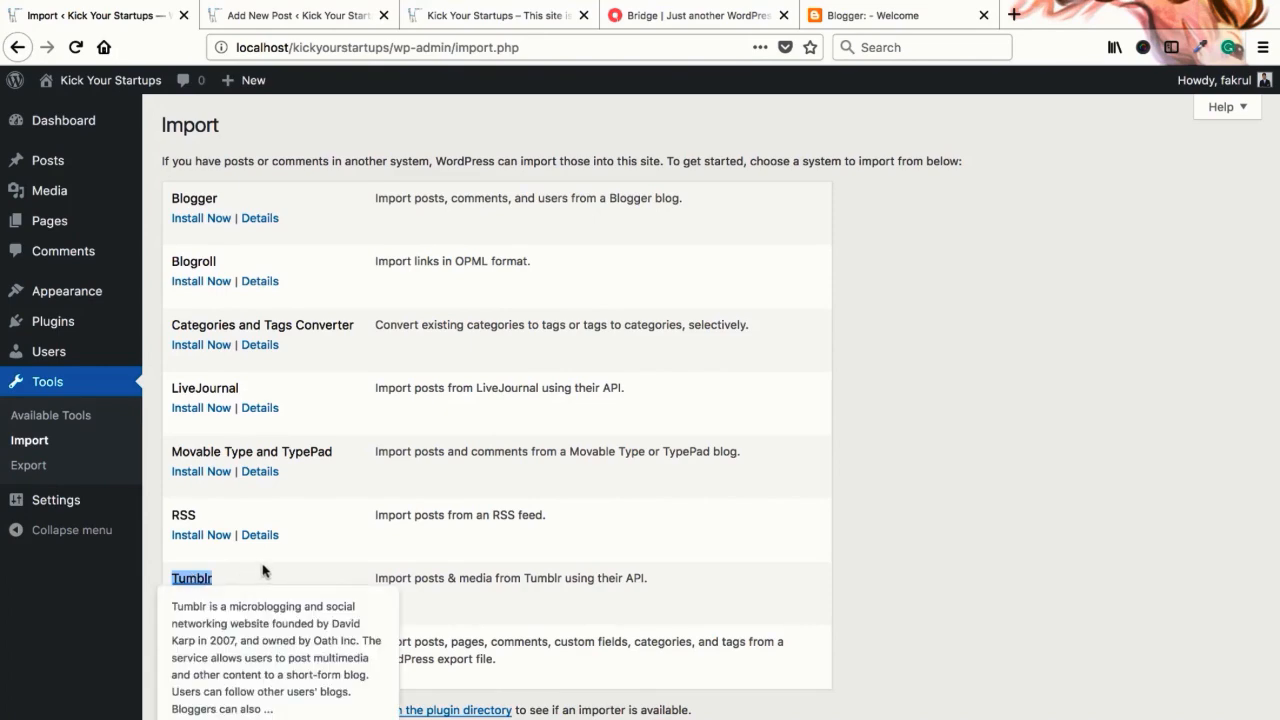
{"action": "key", "text": "super+t"}
{"action": "key", "text": "super+v"}
{"action": "key", "text": "Return"}
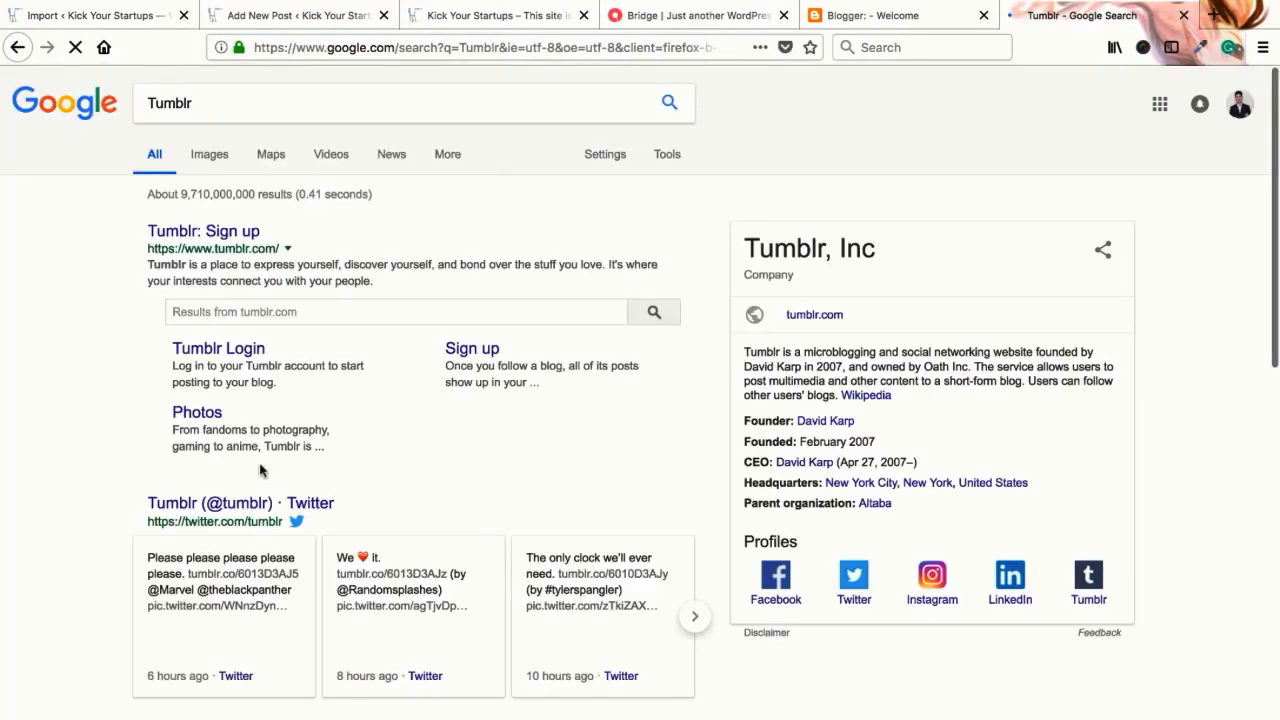
{"action": "left_click", "coordinate": [229, 232]}
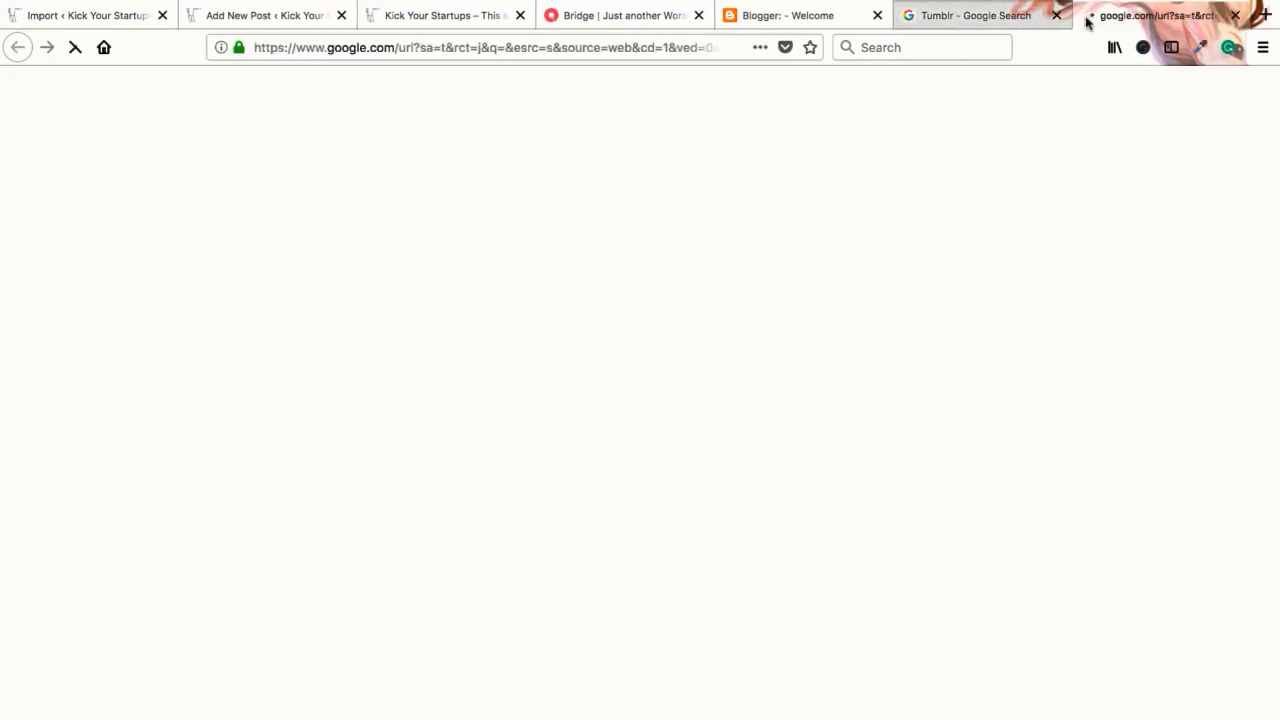
{"action": "left_click", "coordinate": [1056, 15]}
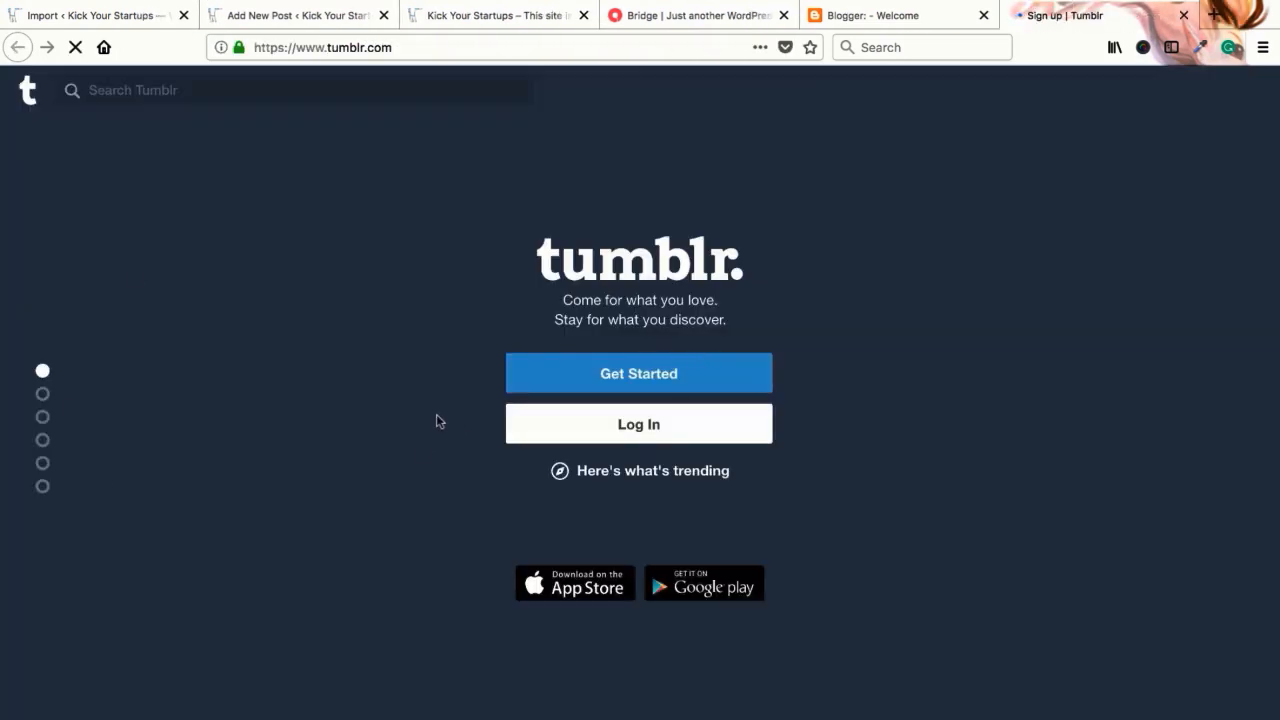
Look through the sections of the Tumblr landing page that explain blogs and post types
{"action": "scroll", "coordinate": [473, 459], "scroll_direction": "down", "scroll_amount": 1}
{"action": "scroll", "coordinate": [473, 455], "scroll_direction": "down", "scroll_amount": 1}
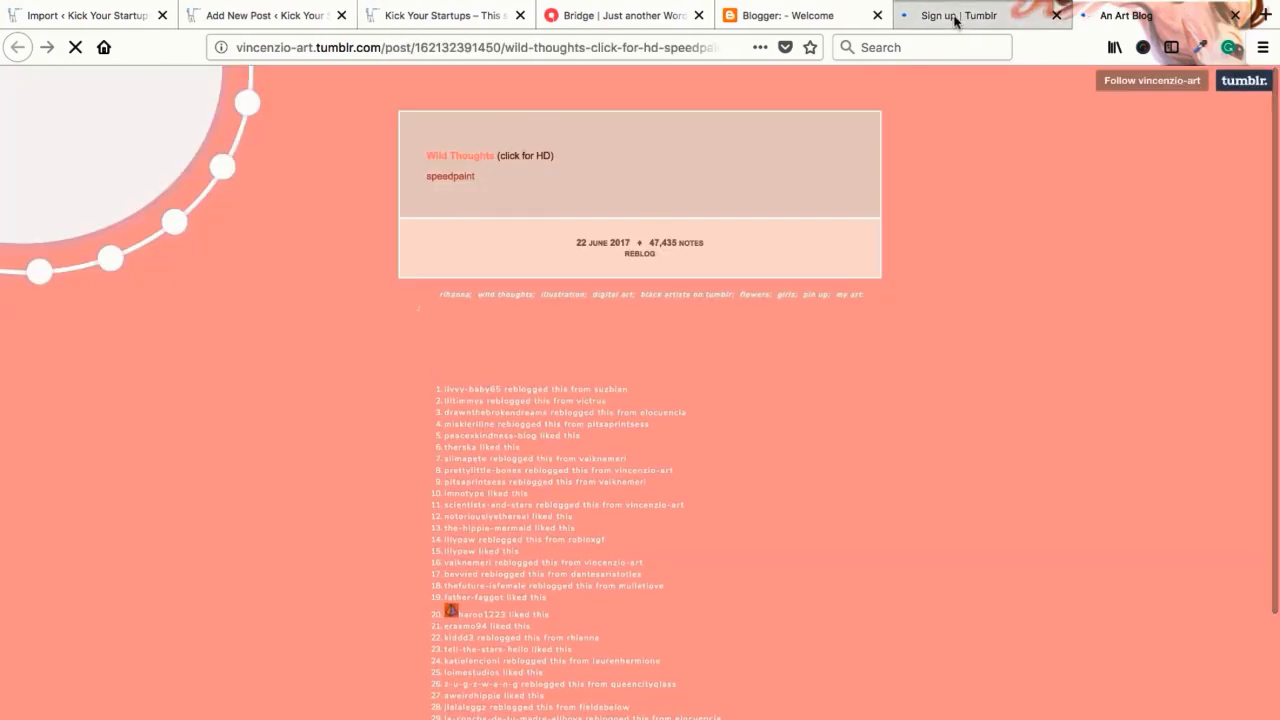
{"action": "left_click", "coordinate": [955, 17]}
{"action": "scroll", "coordinate": [583, 328], "scroll_direction": "down", "scroll_amount": 1}
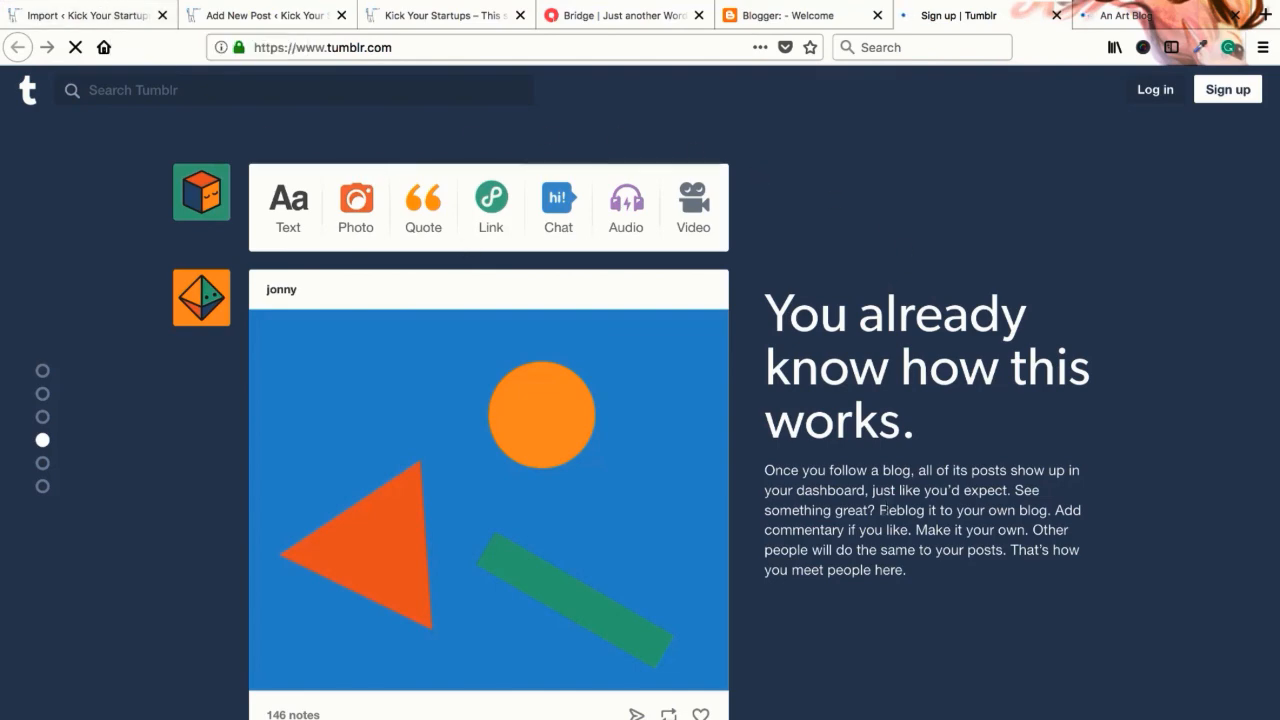
{"action": "scroll", "coordinate": [594, 300], "scroll_direction": "up", "scroll_amount": 2}
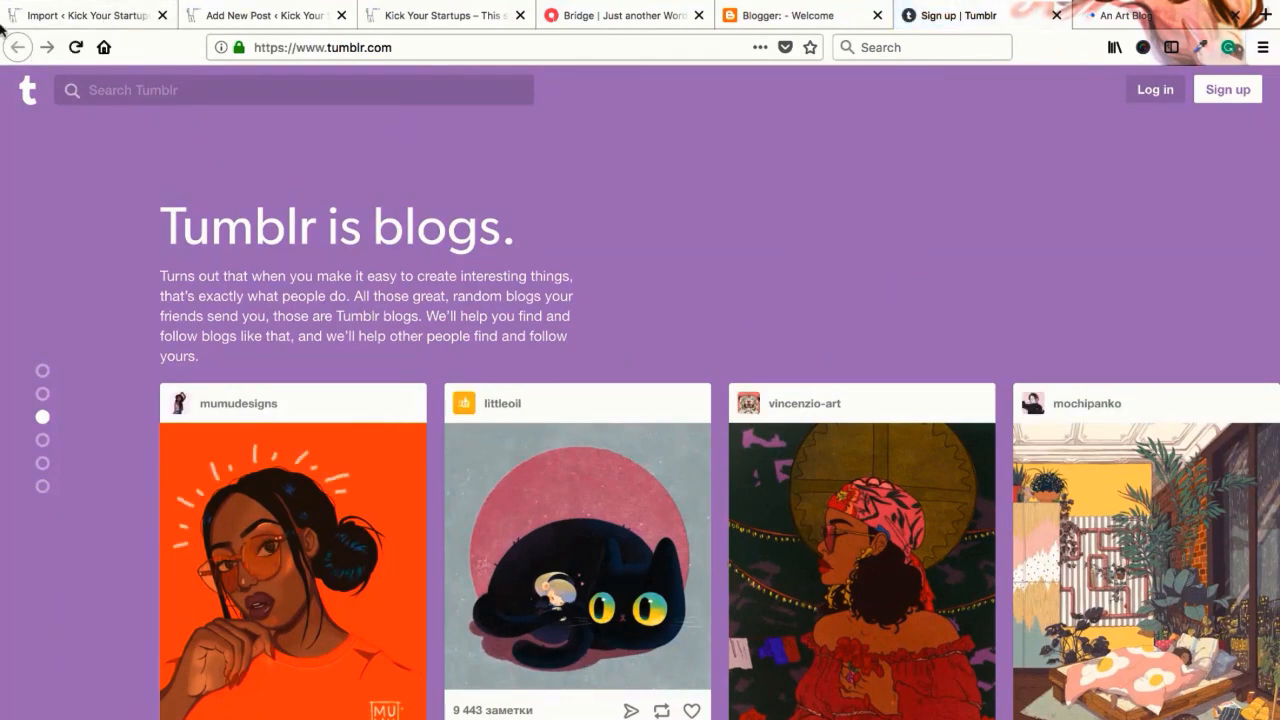
Install the WordPress importer from the Import page and run it
{"action": "left_click", "coordinate": [88, 15]}
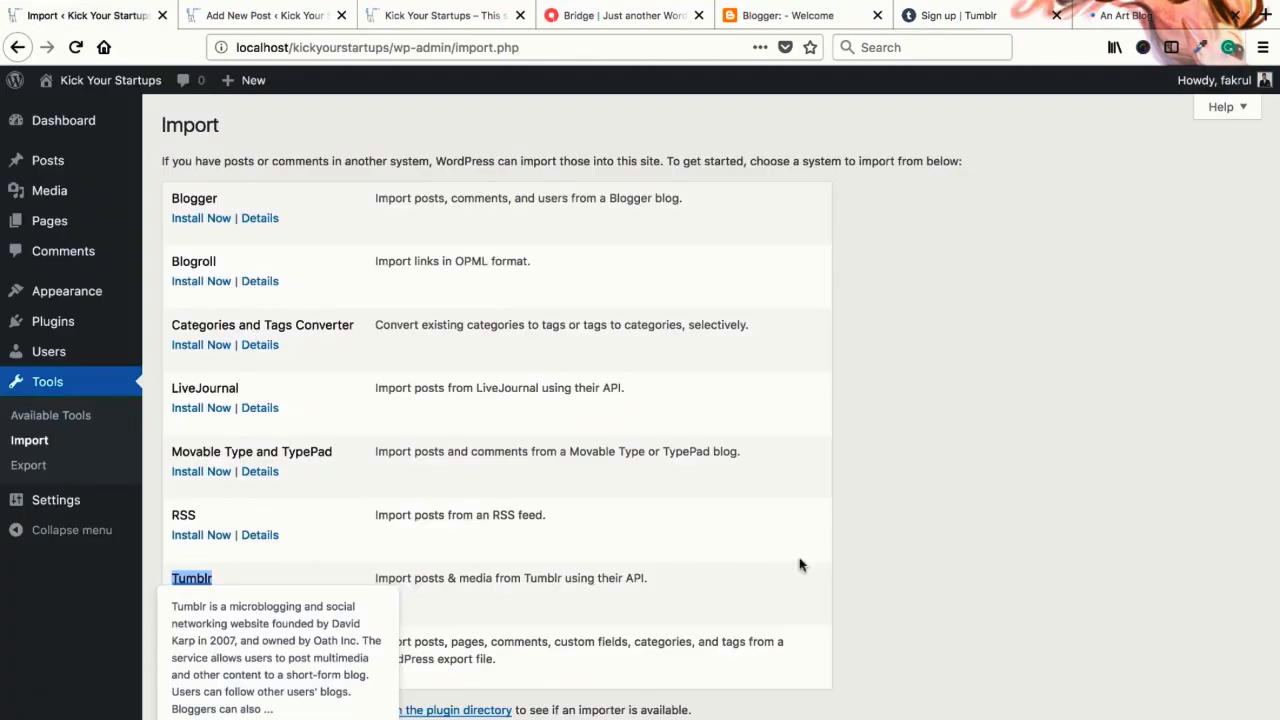
{"action": "left_click", "coordinate": [828, 560]}
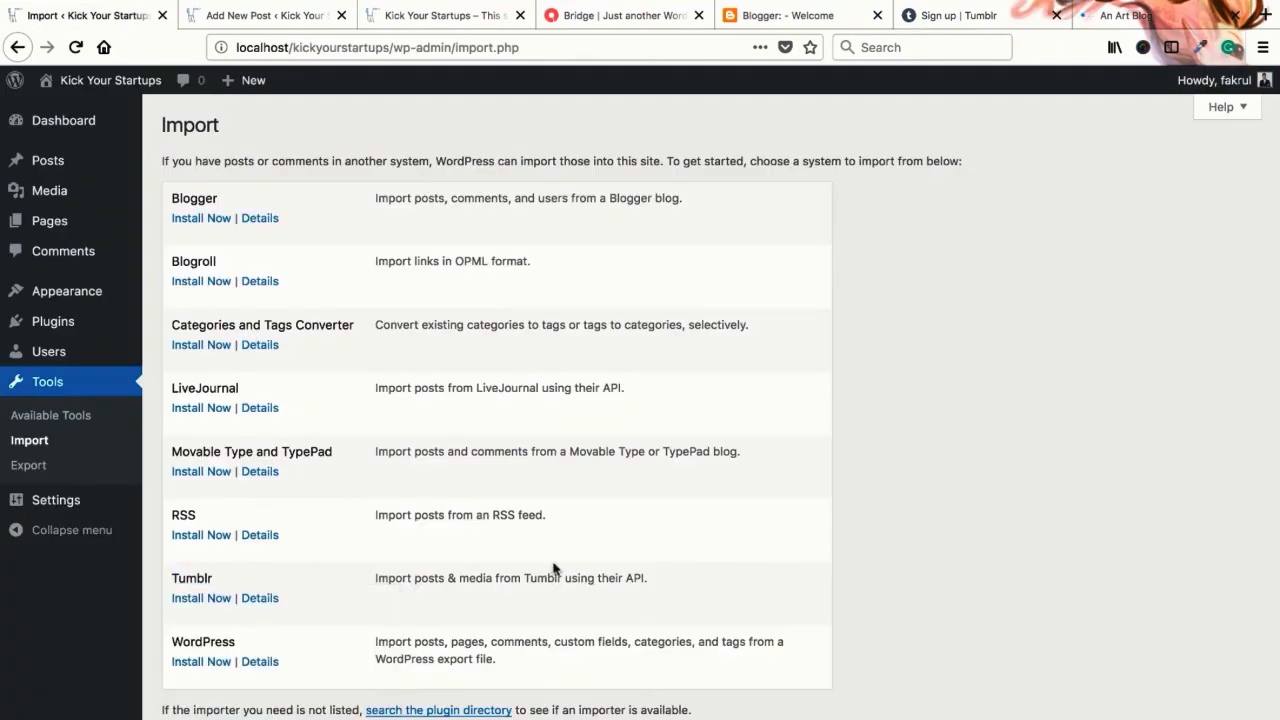
{"action": "left_click", "coordinate": [200, 662]}
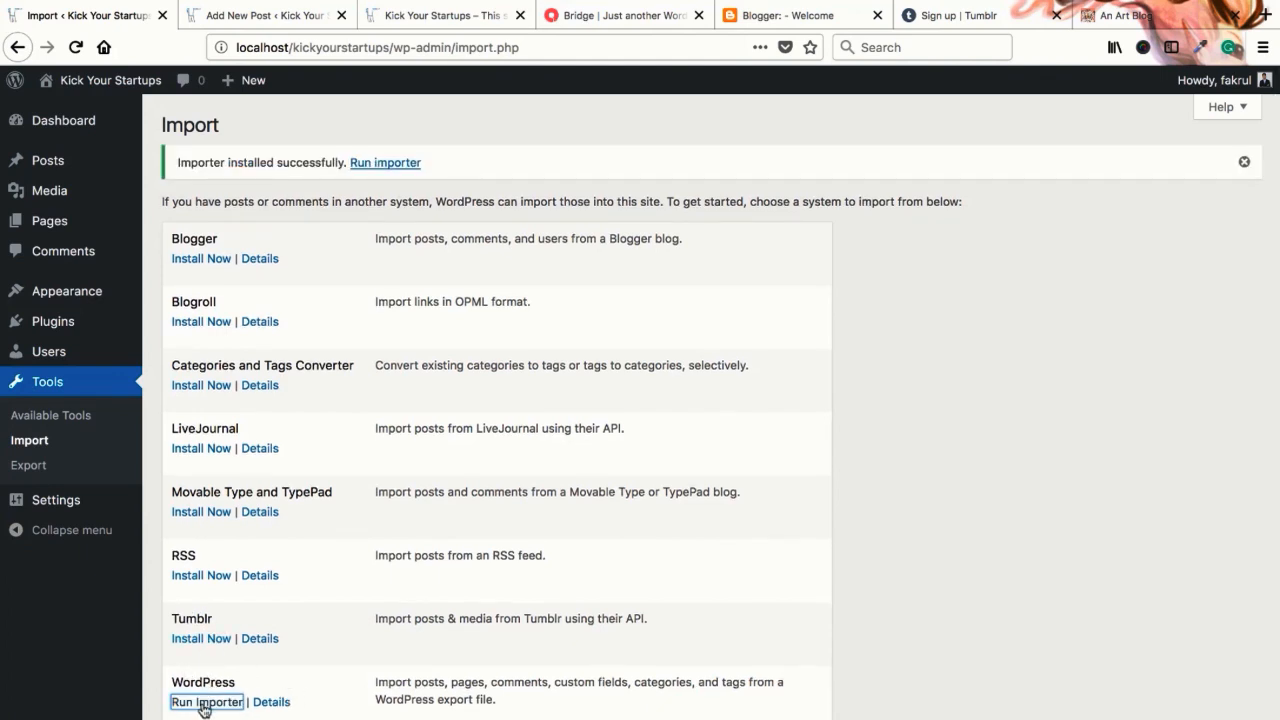
{"action": "left_click", "coordinate": [204, 702]}
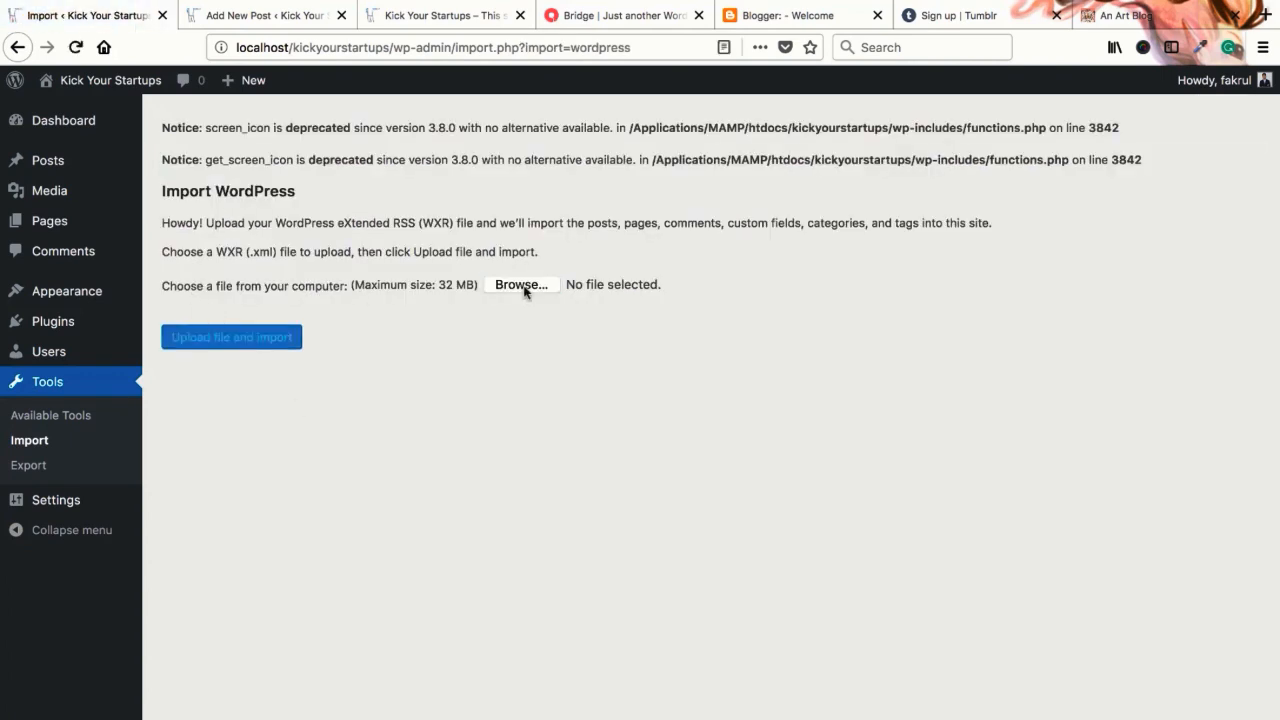
Open the file chooser for the WXR import file and leave it without choosing a file
{"action": "left_click", "coordinate": [522, 286]}
{"action": "left_click", "coordinate": [841, 477]}
{"action": "mouse_move", "coordinate": [8, 162]}
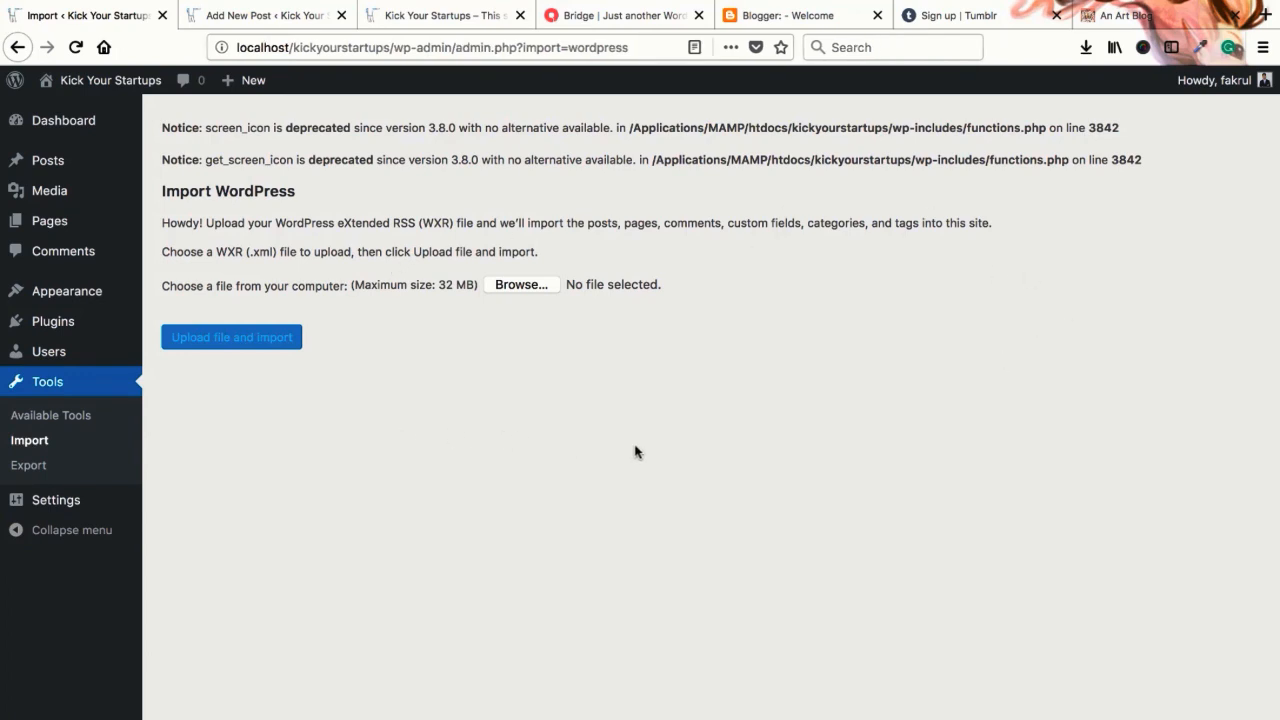
{"action": "mouse_move", "coordinate": [24, 503]}
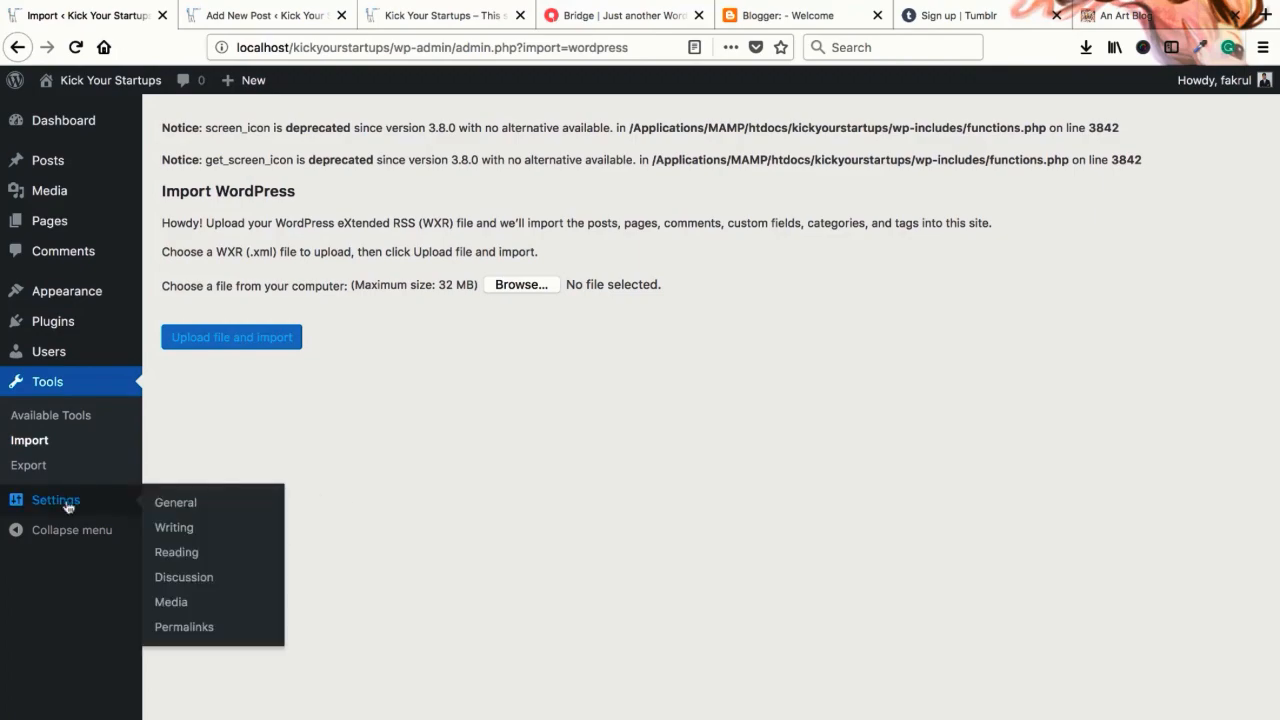